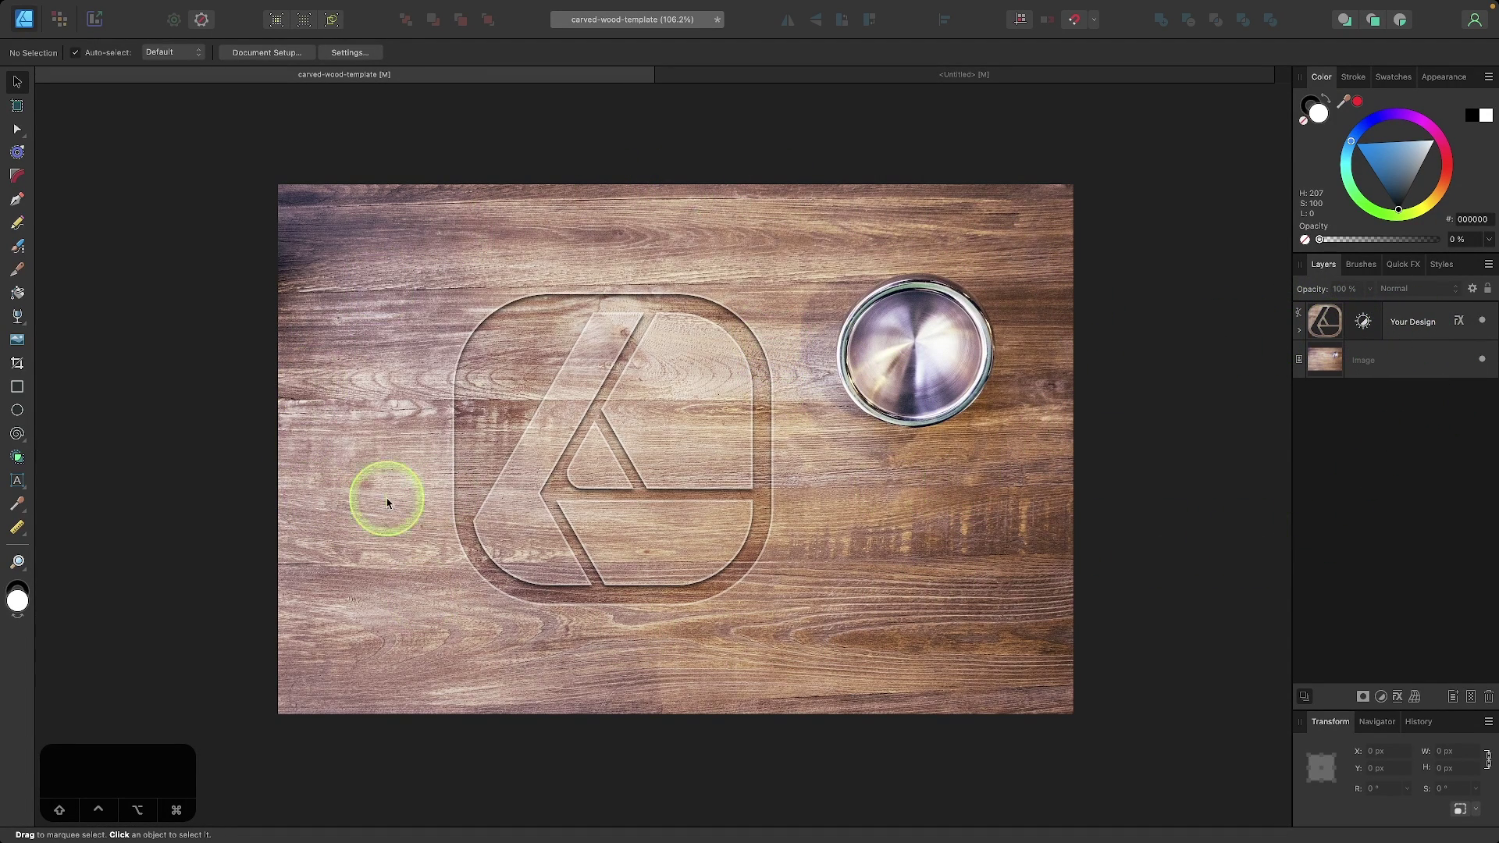
- Unlock the wood photo Image layer in the Untitled document and duplicate it
click(797, 73)
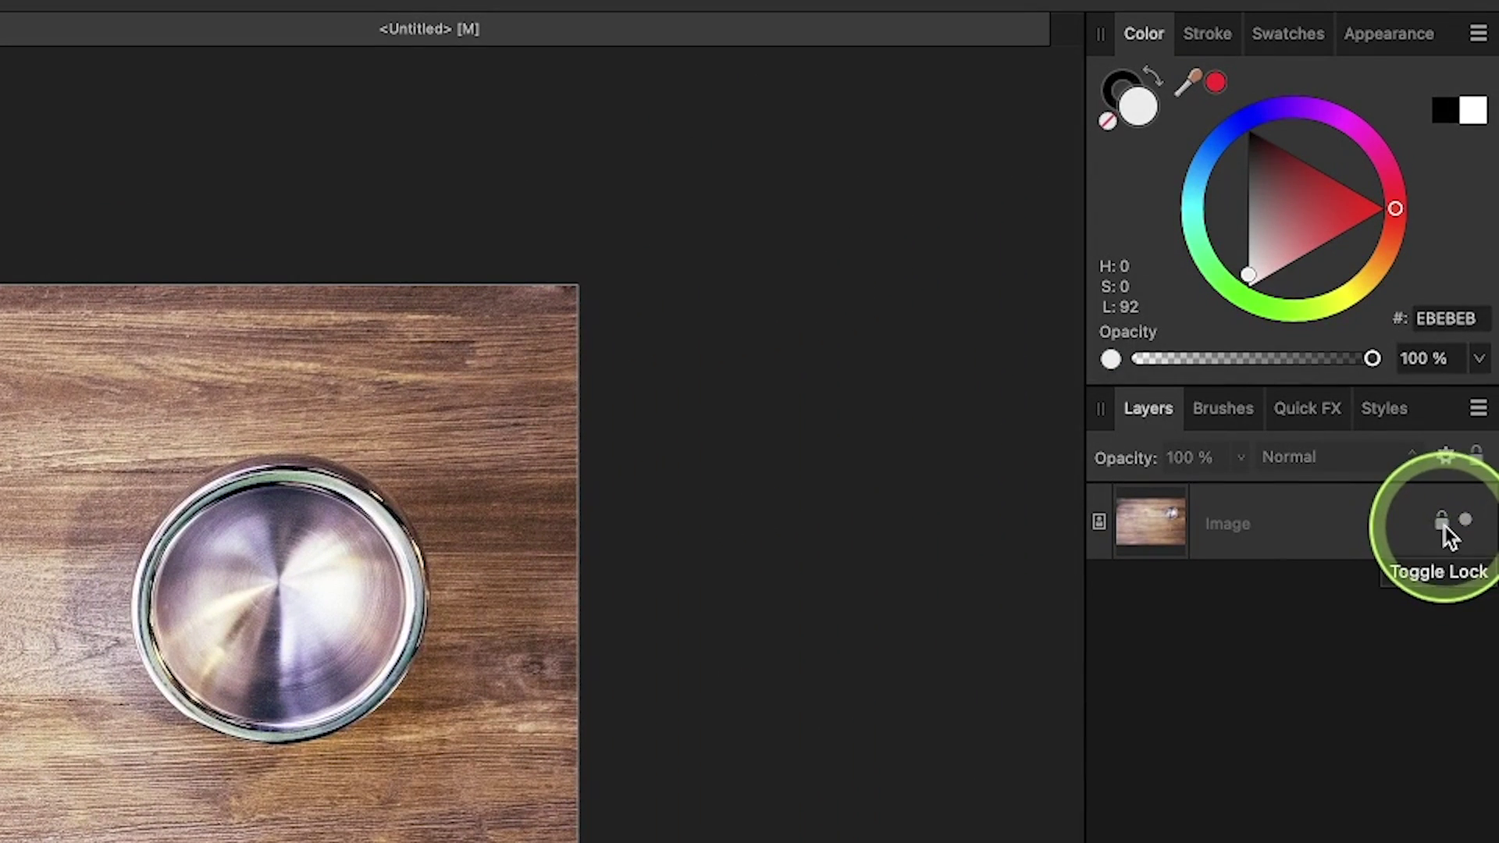
click(1444, 525)
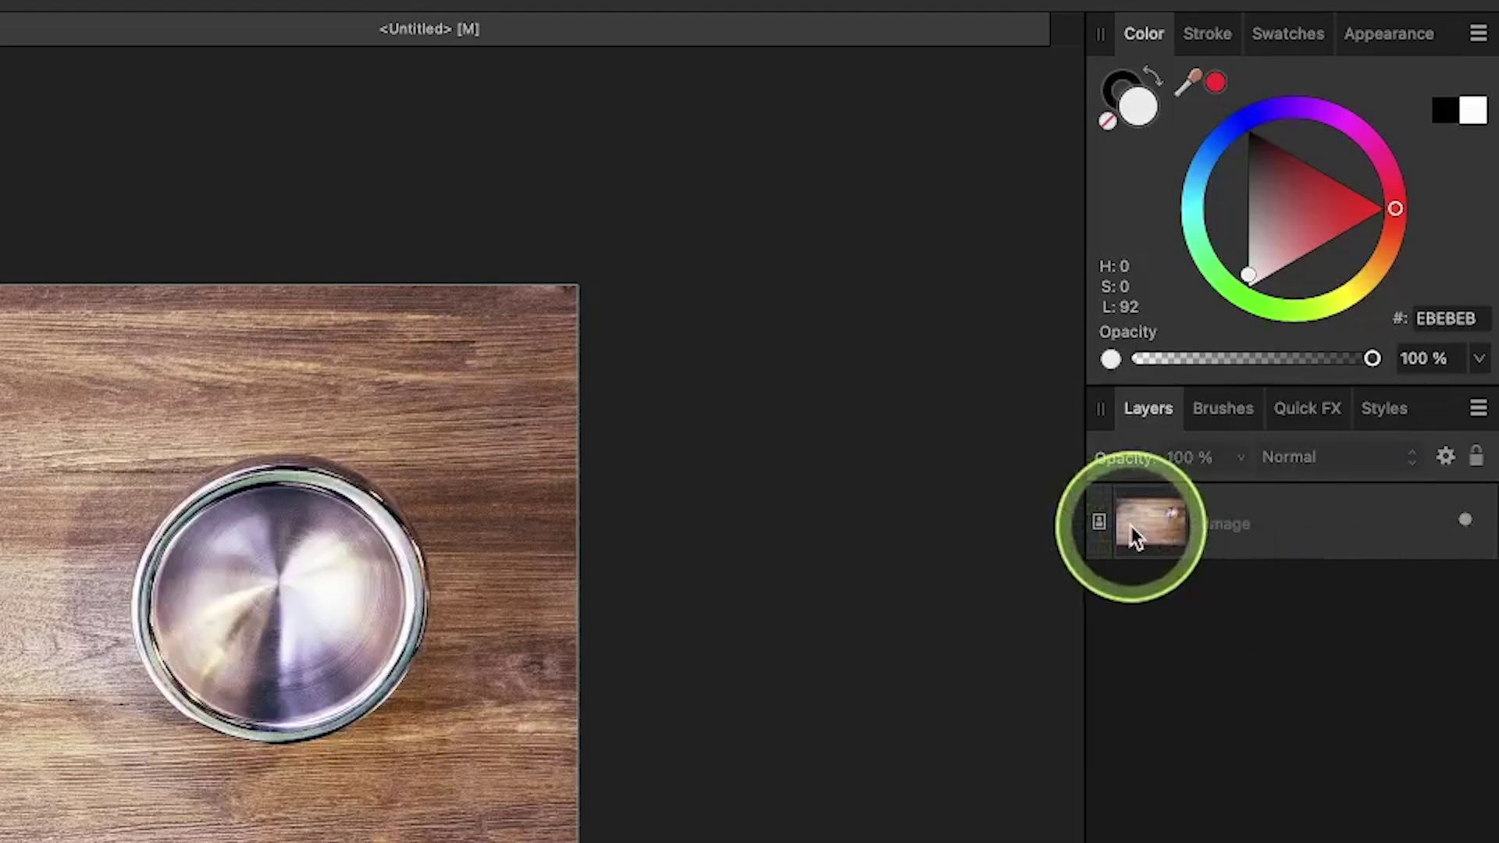
click(1155, 523)
right_click(1155, 522)
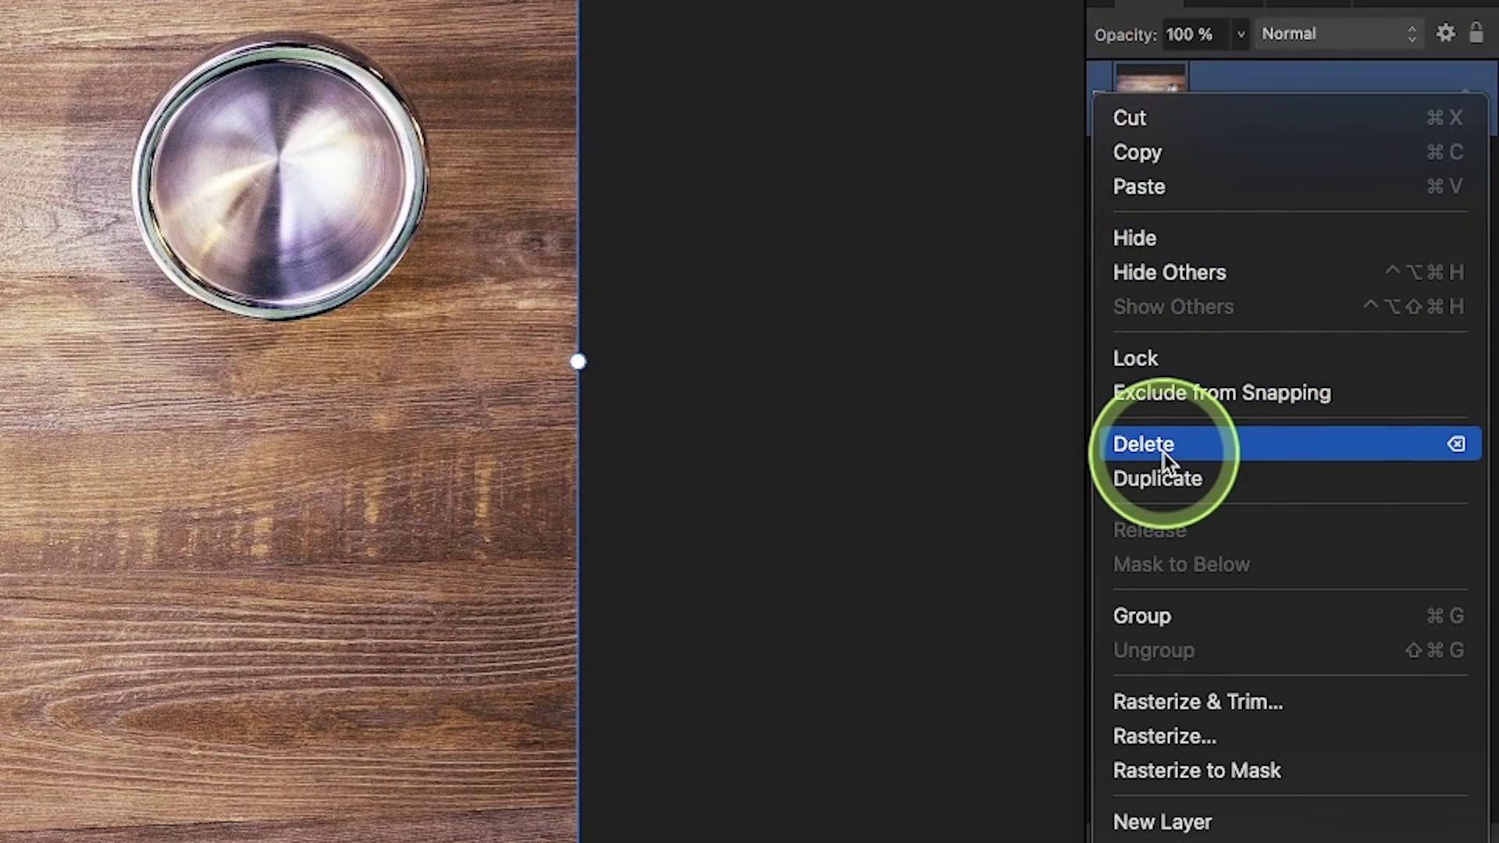
click(1165, 478)
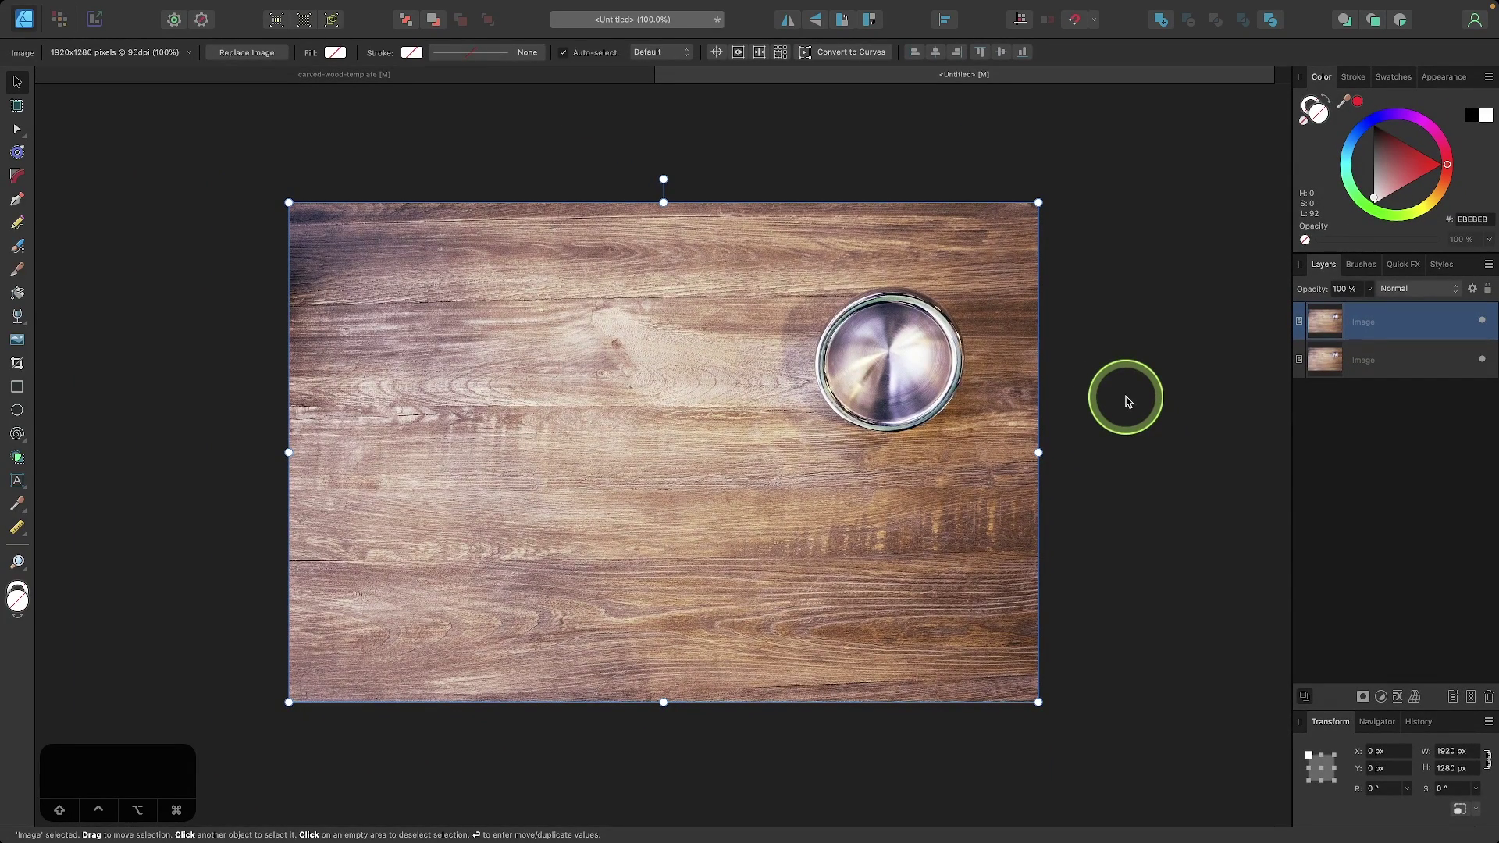
- Deselect the copy and check the carved-wood-template document for reference
click(1126, 400)
click(555, 78)
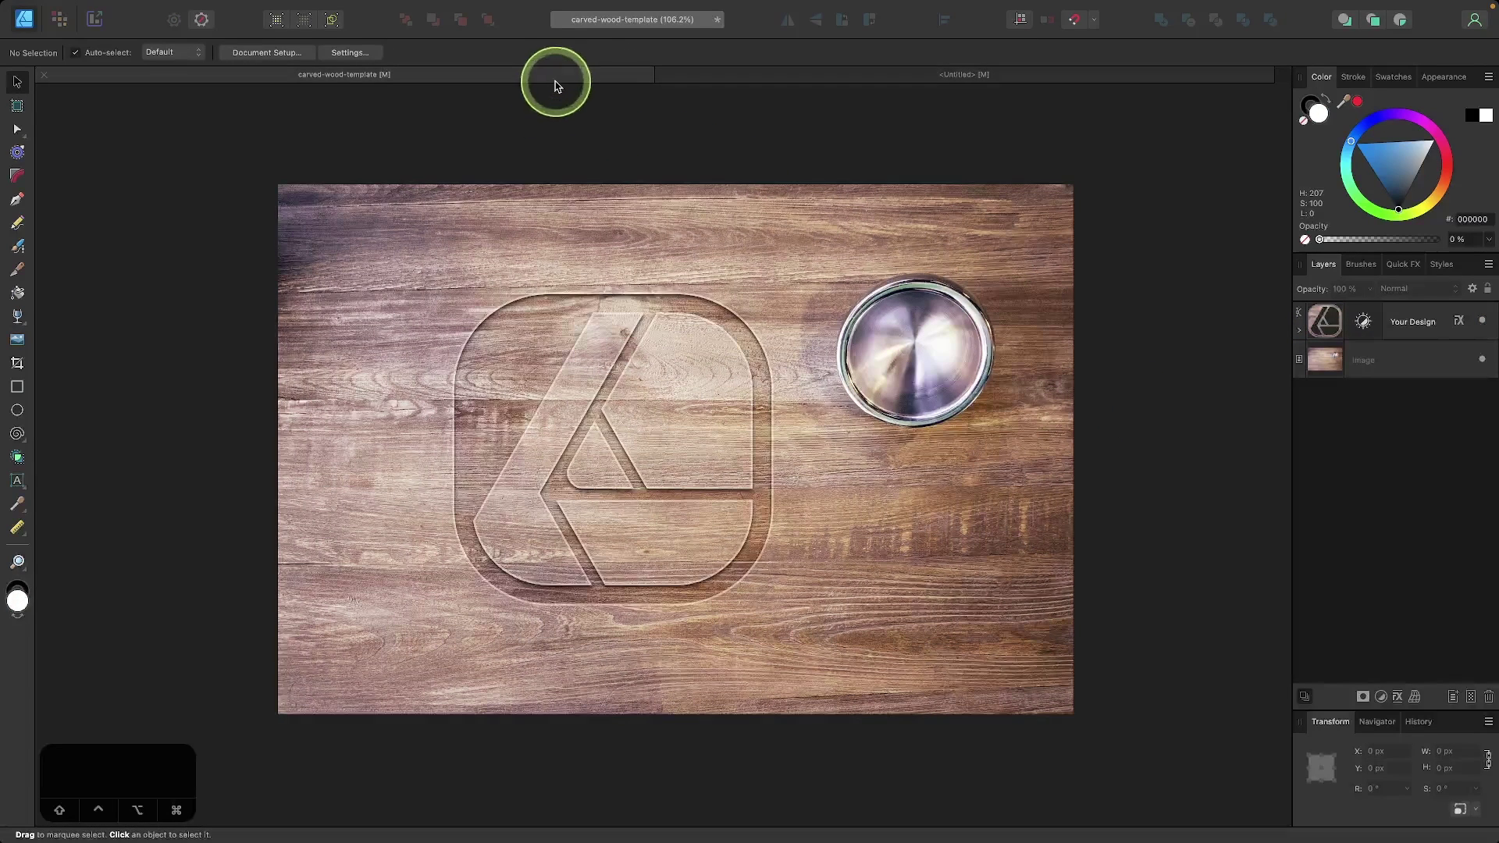
click(895, 76)
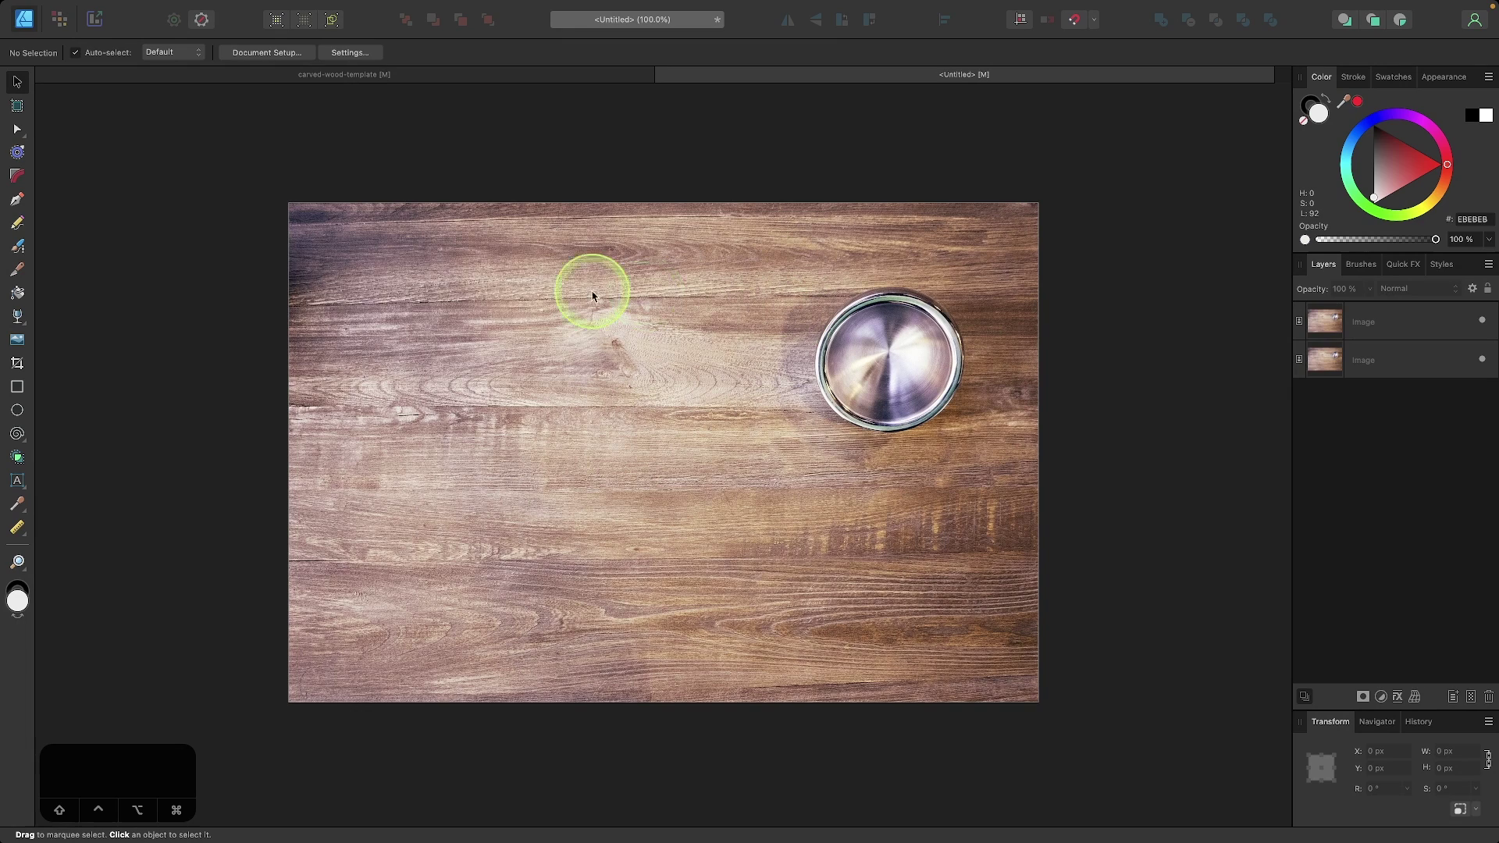
- Type 'Carved' as black script art text left of the bowl and enlarge it to 267.3 pt
click(17, 481)
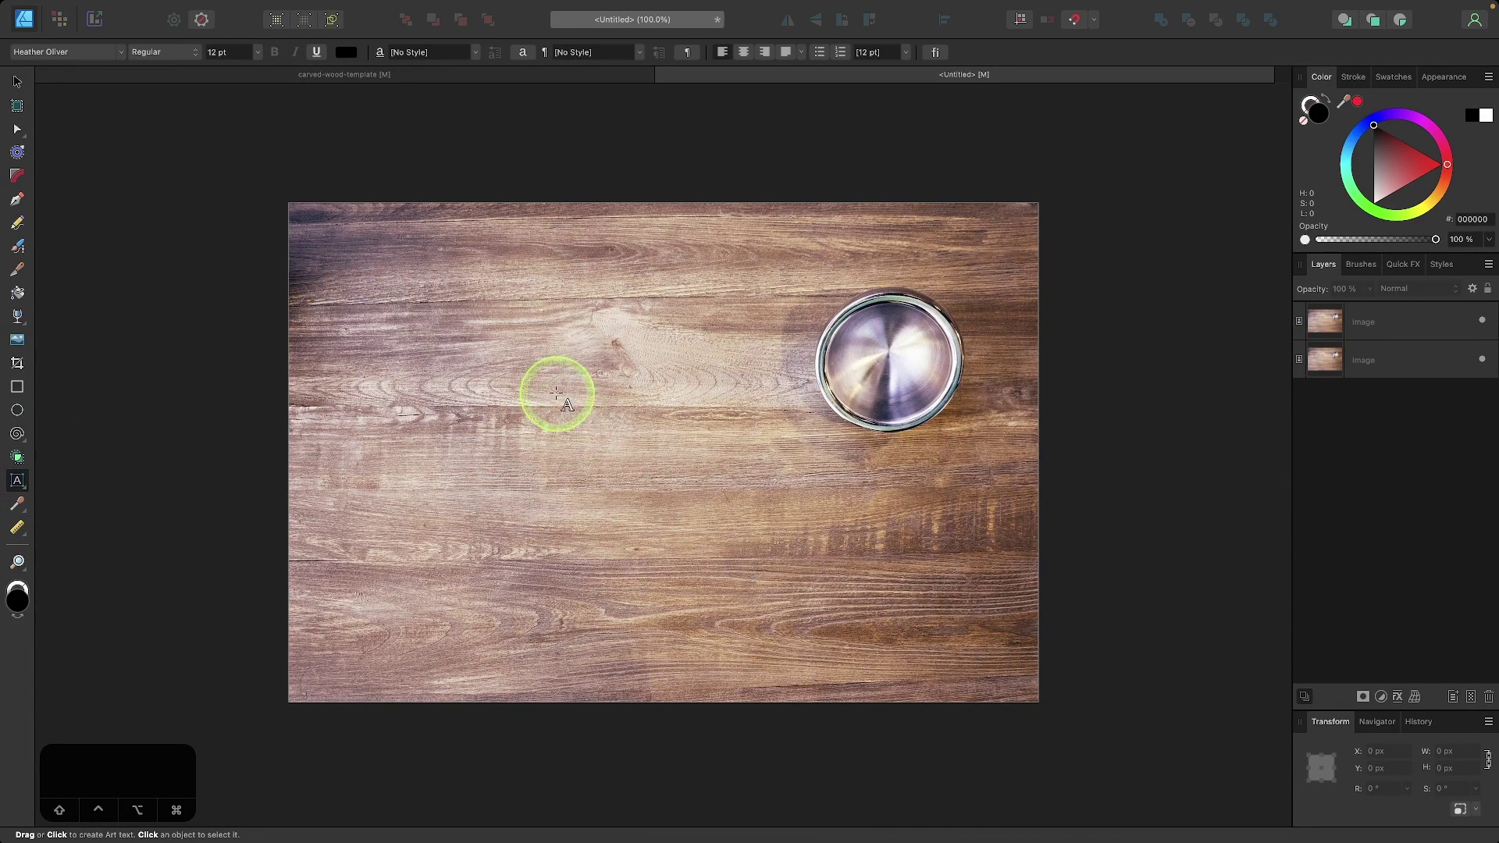
drag(434, 359, 563, 422)
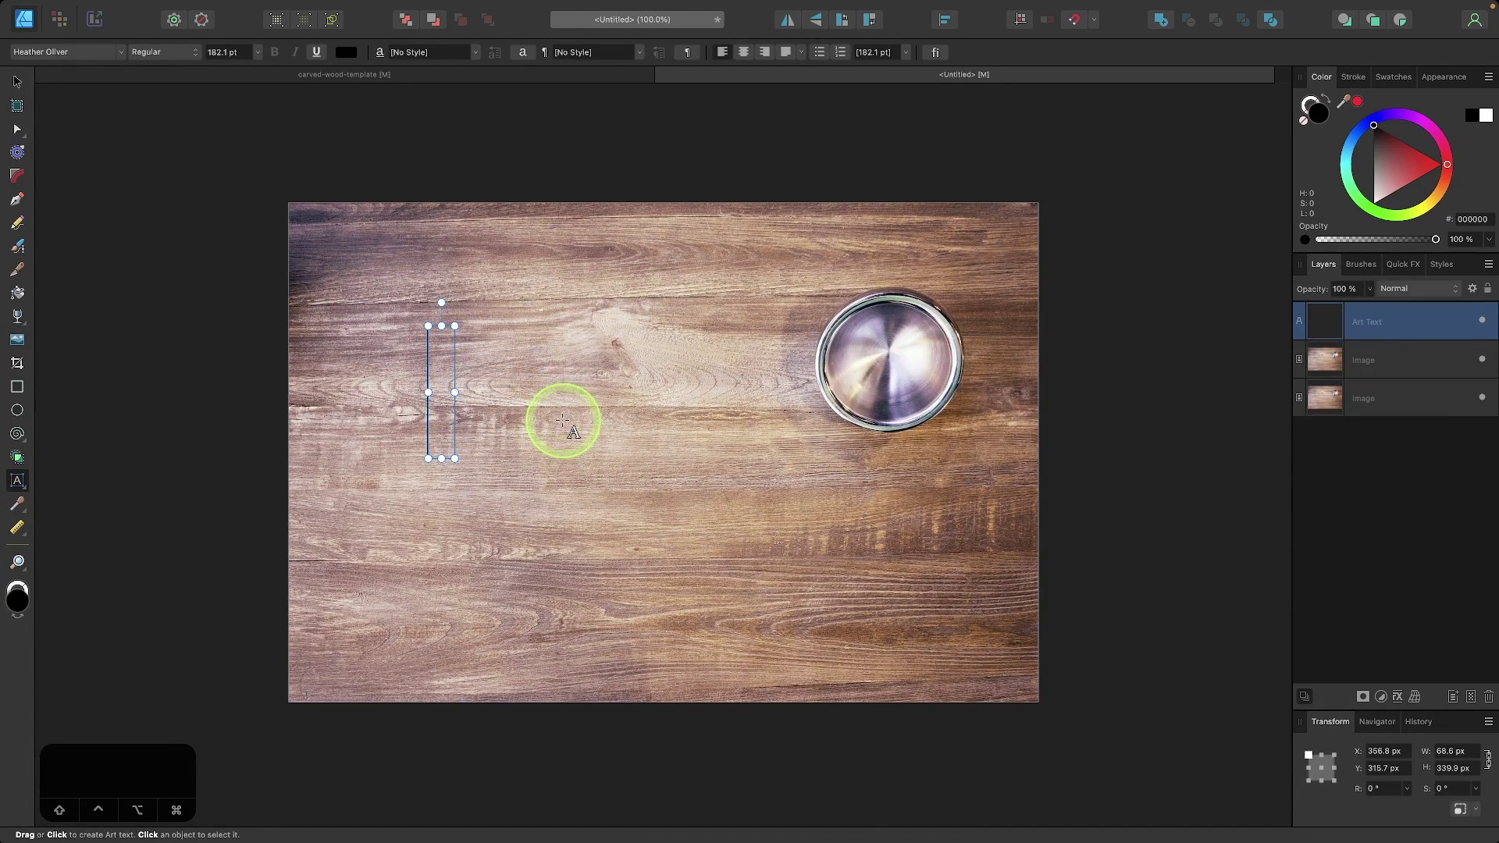
text(Carved)
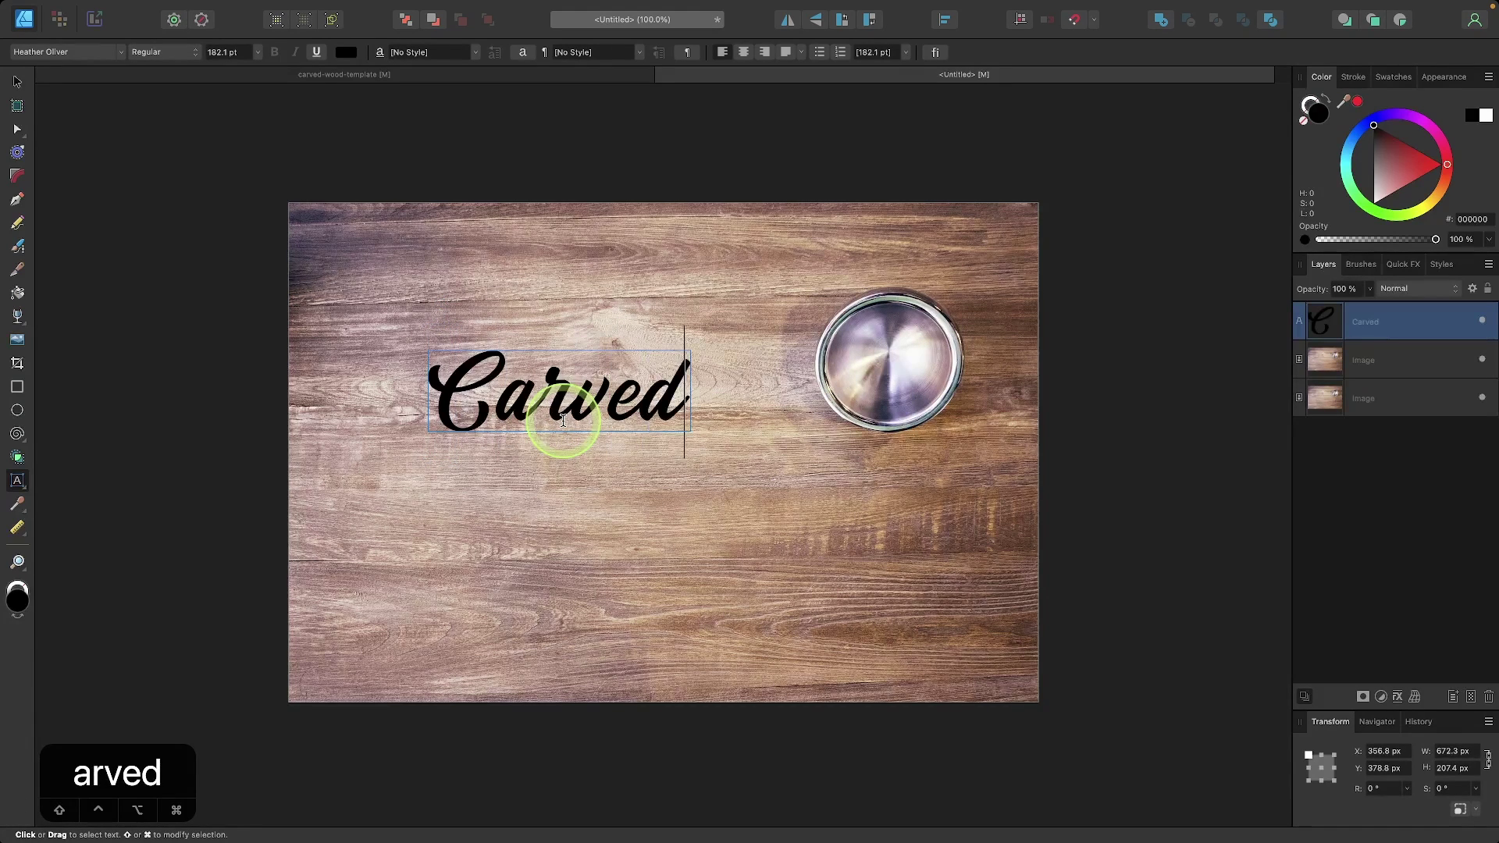
key(Escape)
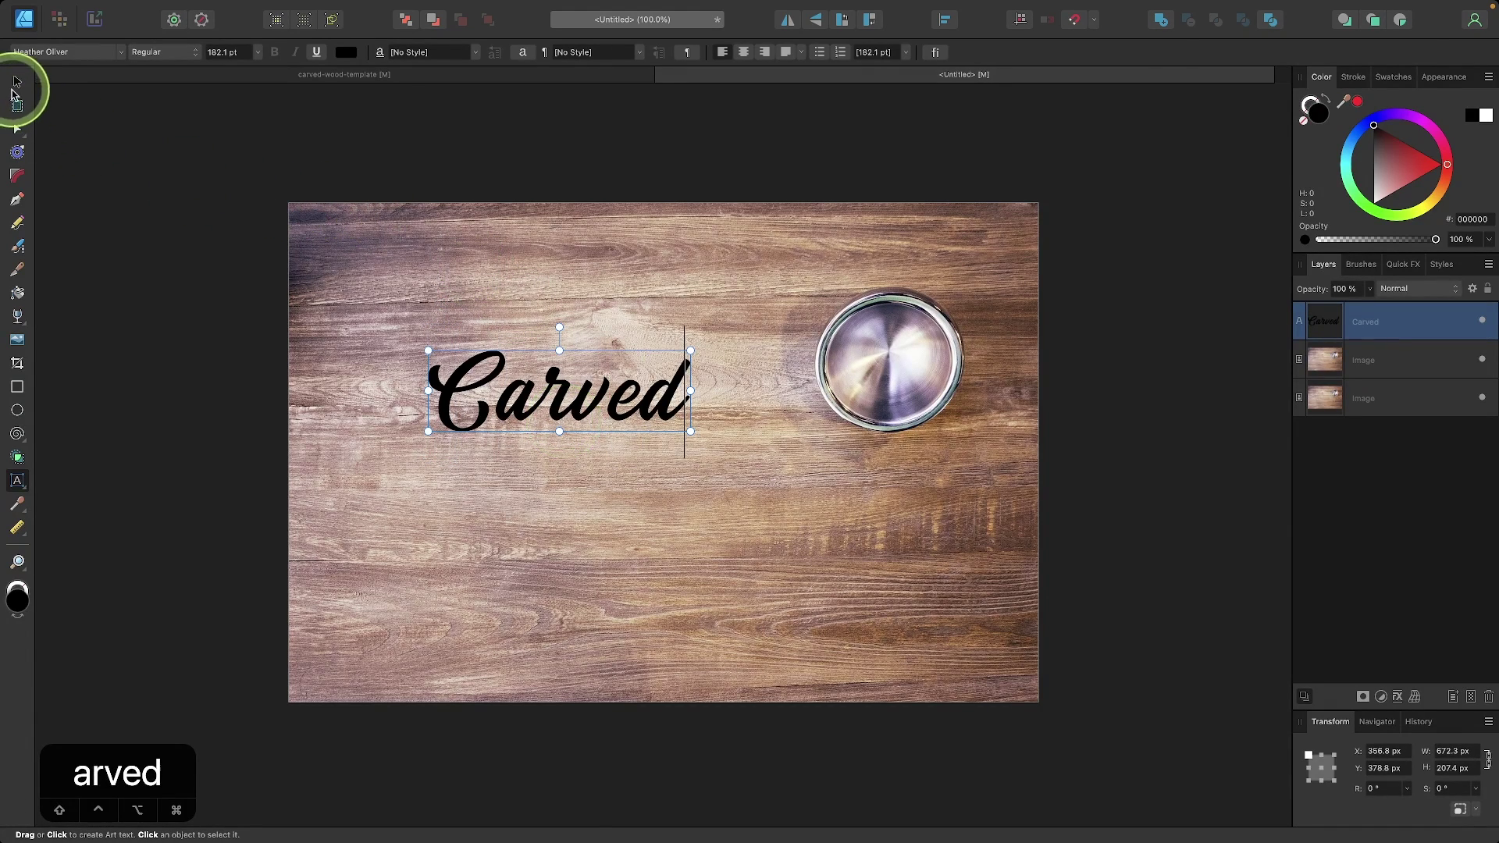
click(17, 82)
drag(692, 431, 777, 466)
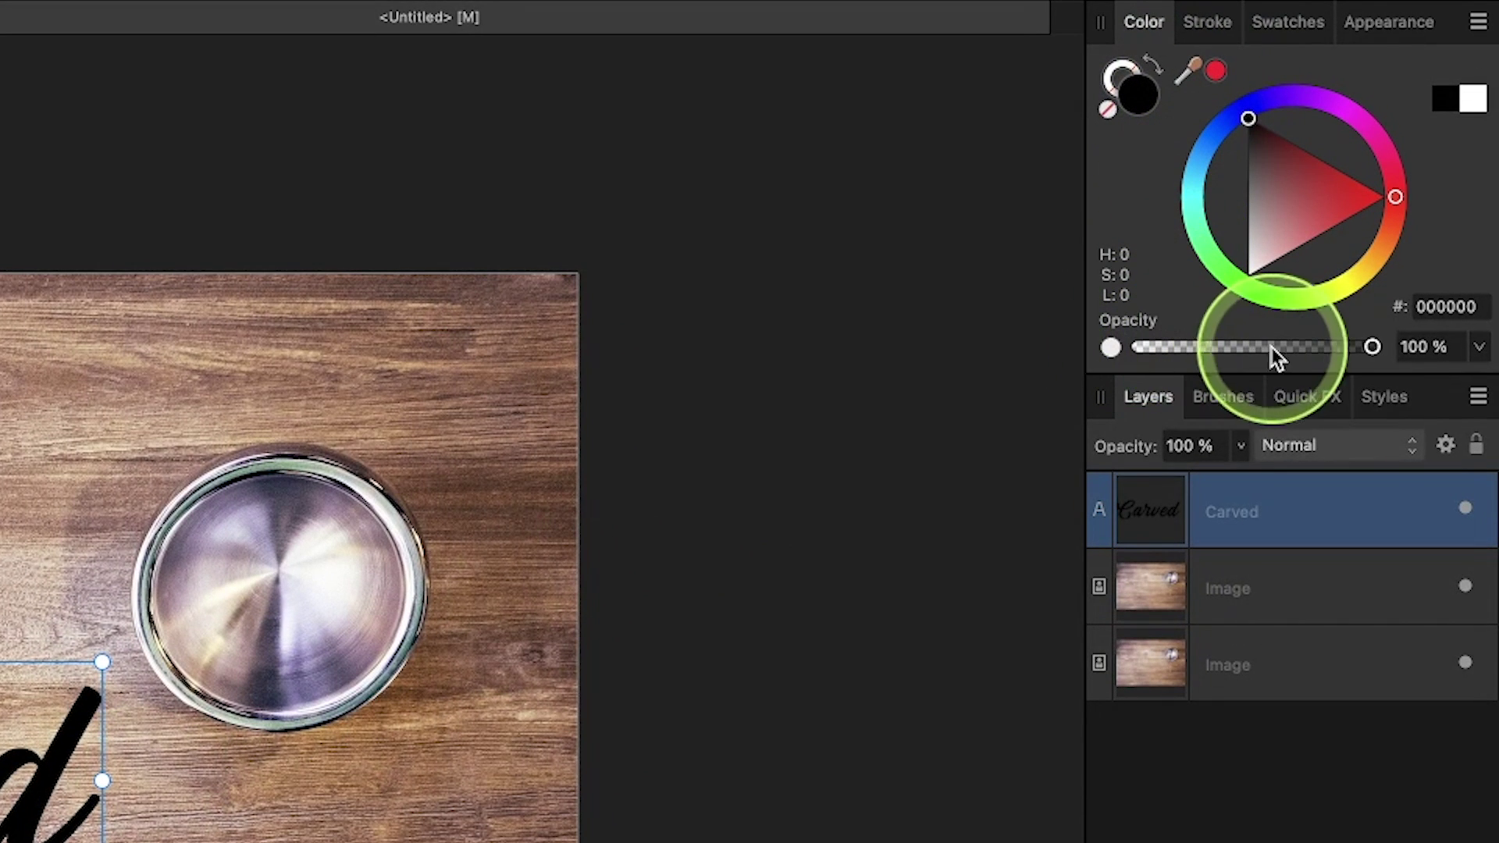
- Set the Carved text's fill opacity to 0% and select the upper Image layer
drag(1372, 349, 1122, 360)
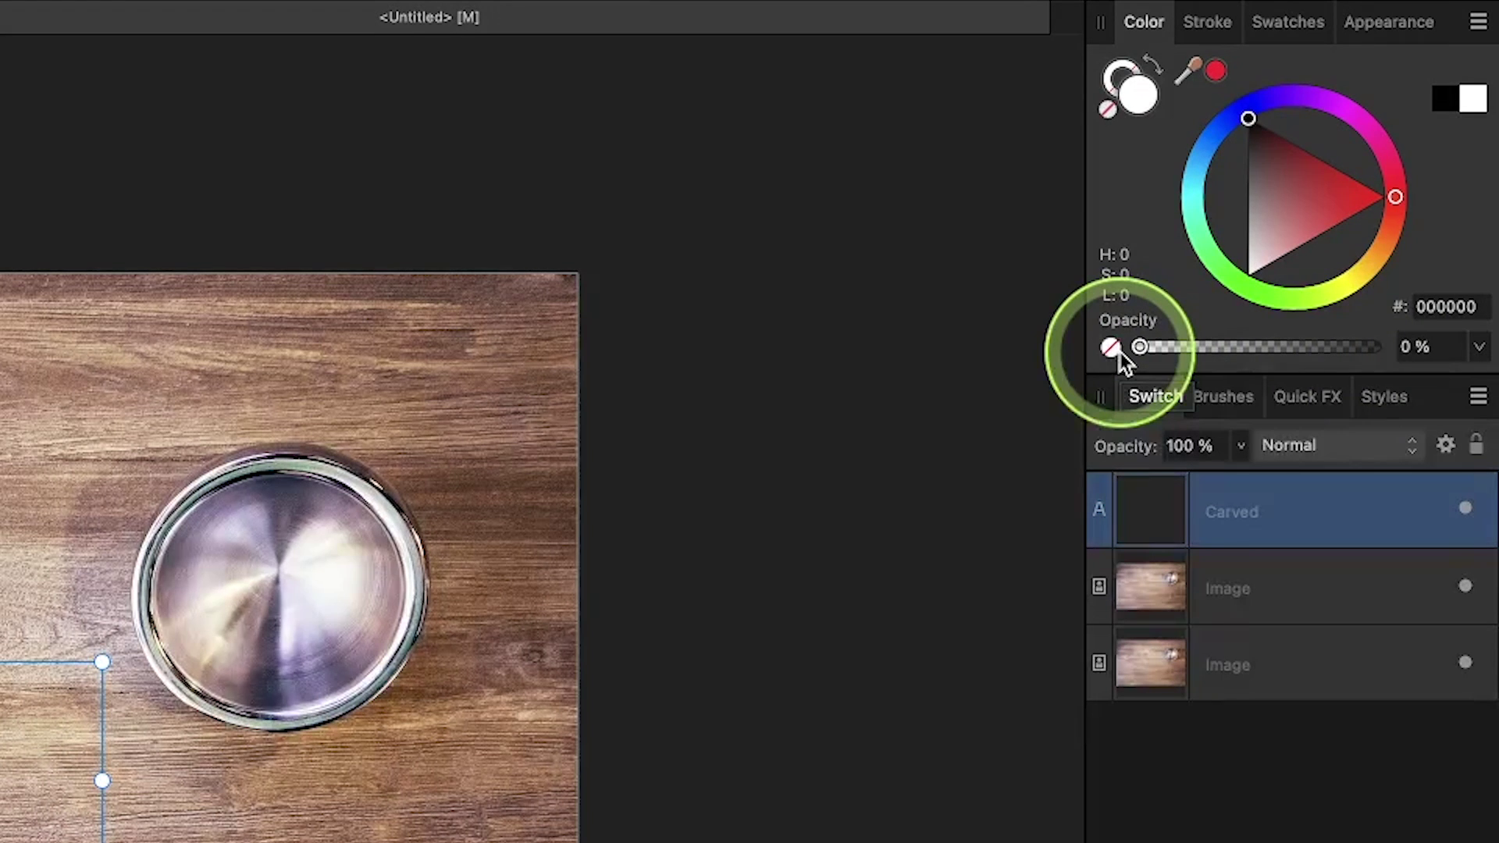
click(830, 407)
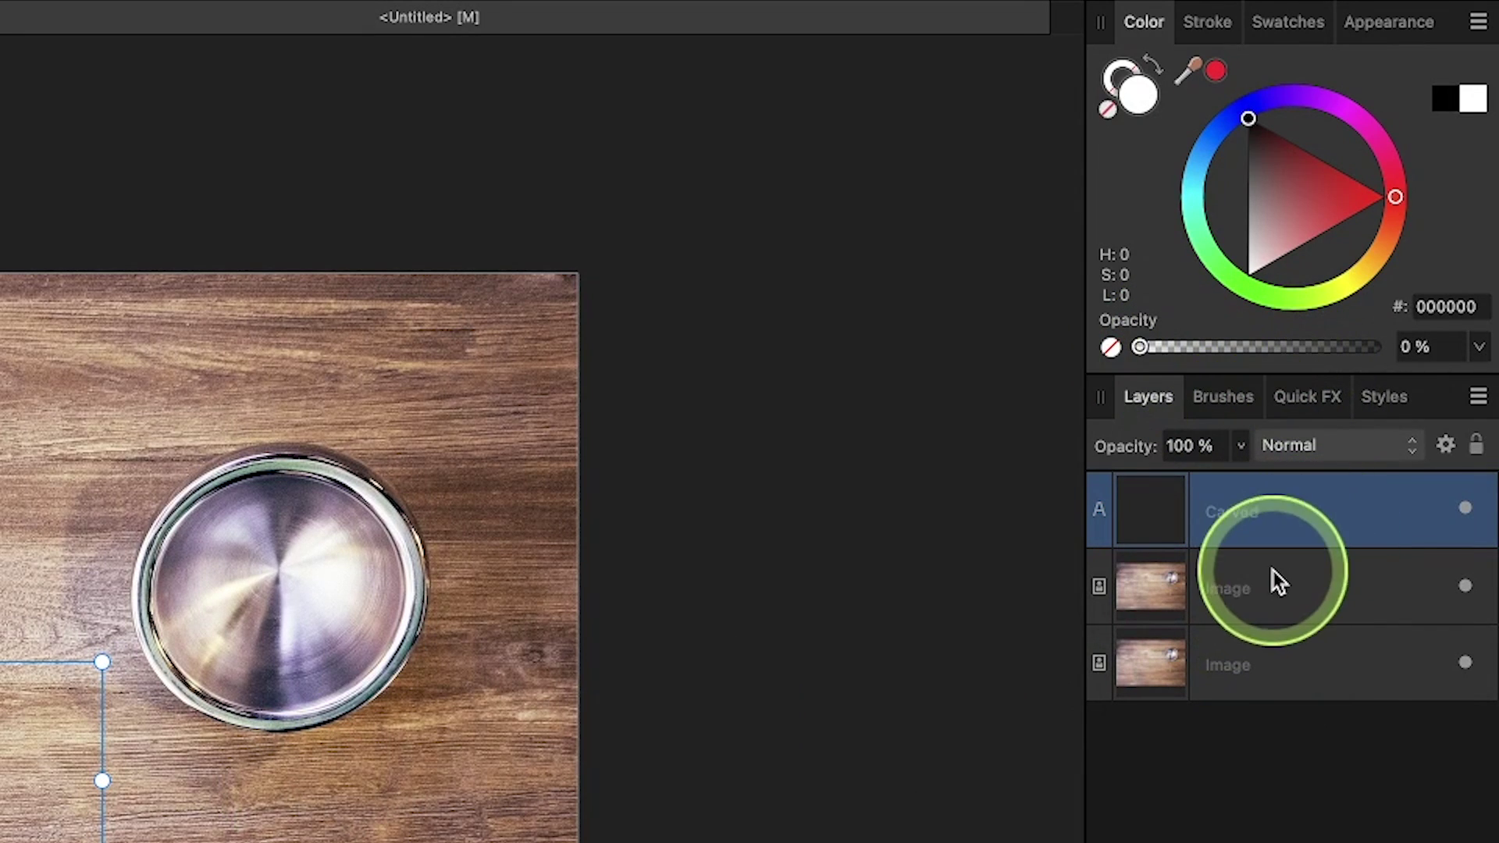
- Clip the upper wood photo copy inside the Carved text, undoing a stray text move
click(1217, 601)
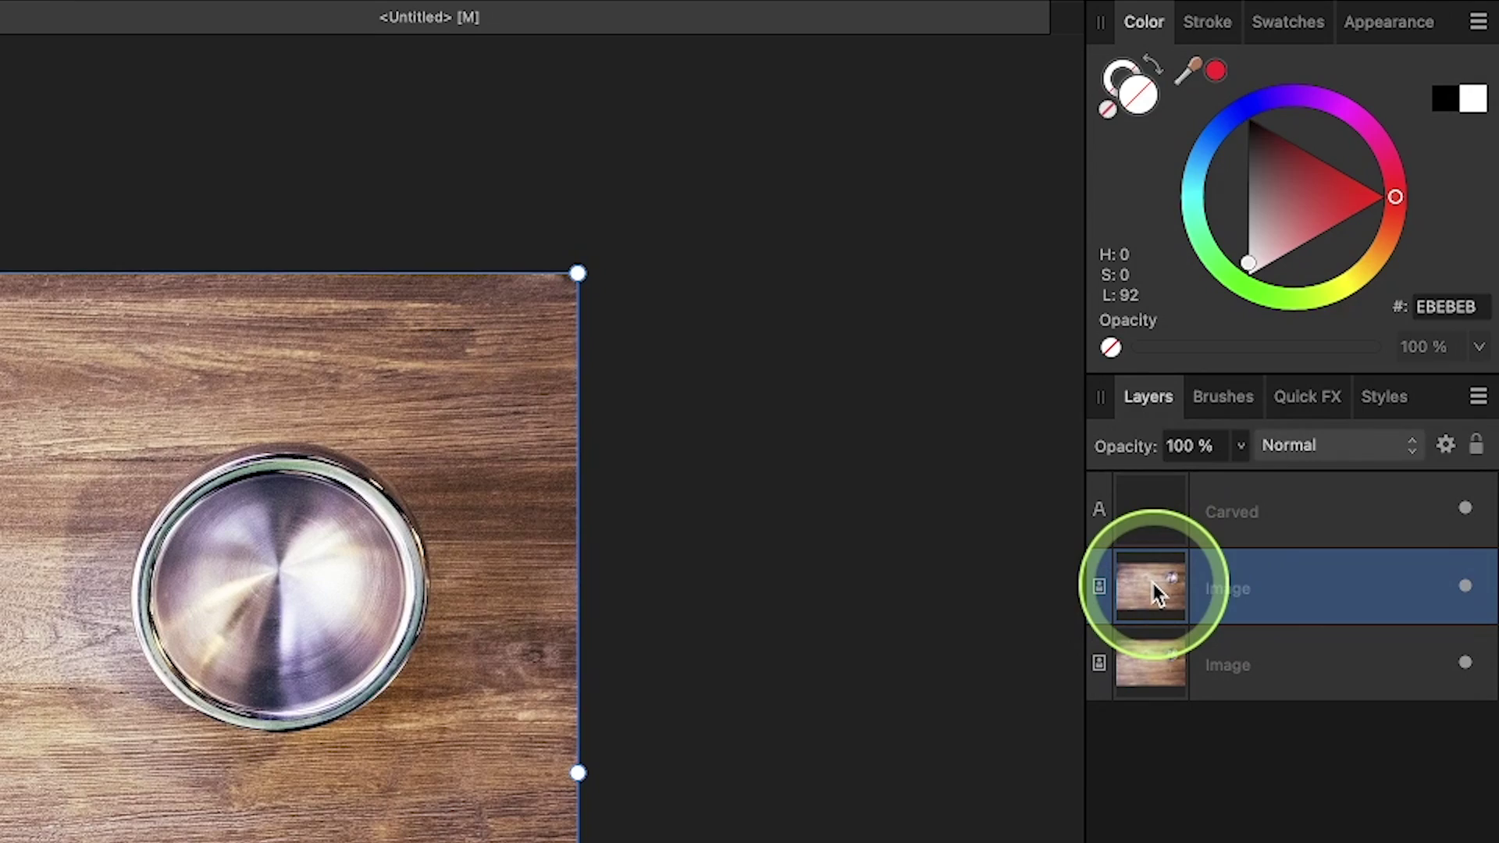
drag(1152, 586, 1236, 506)
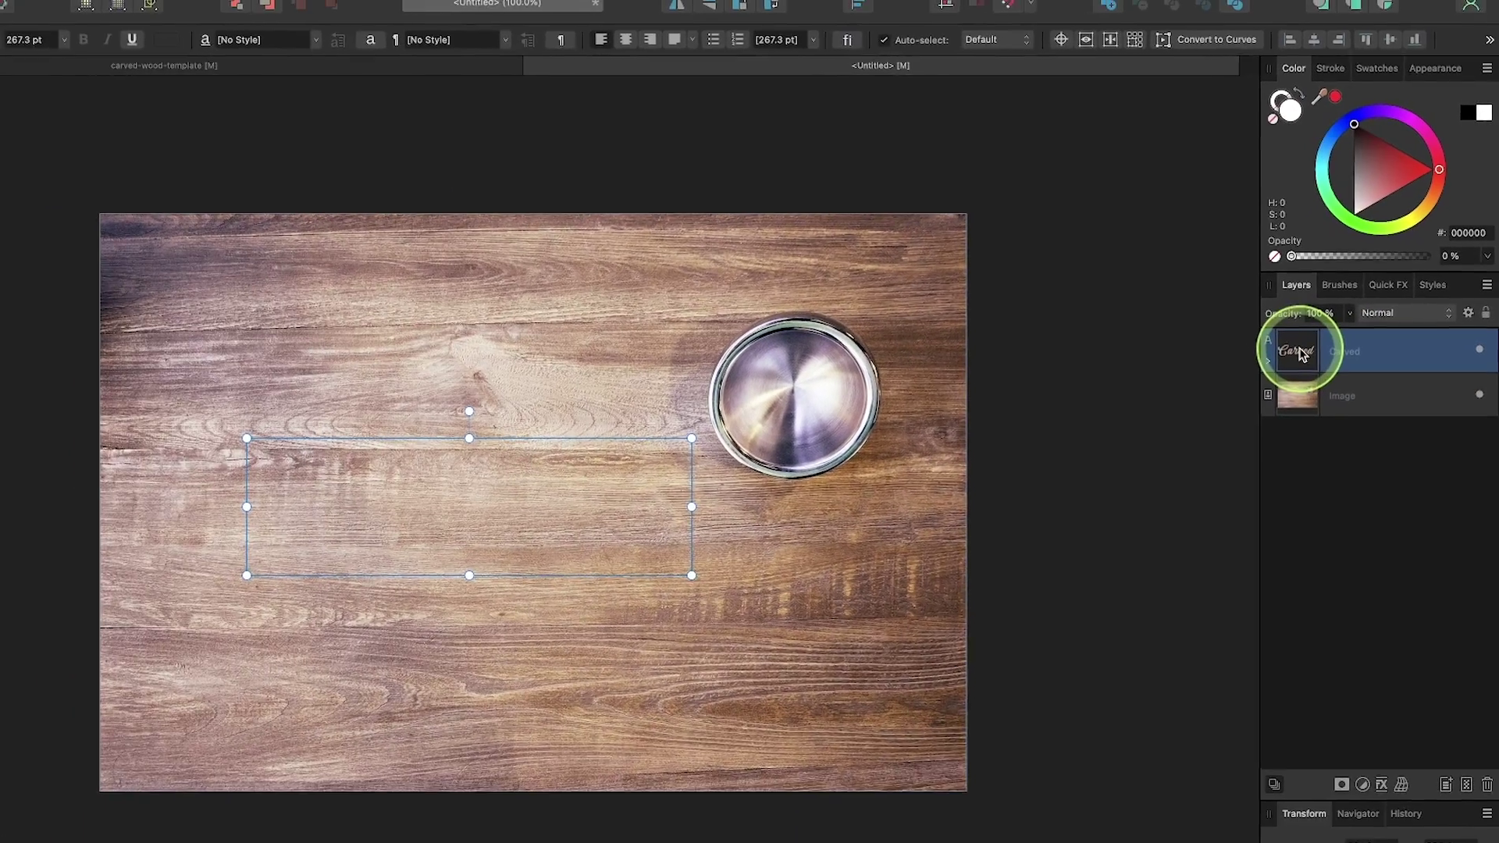
click(613, 454)
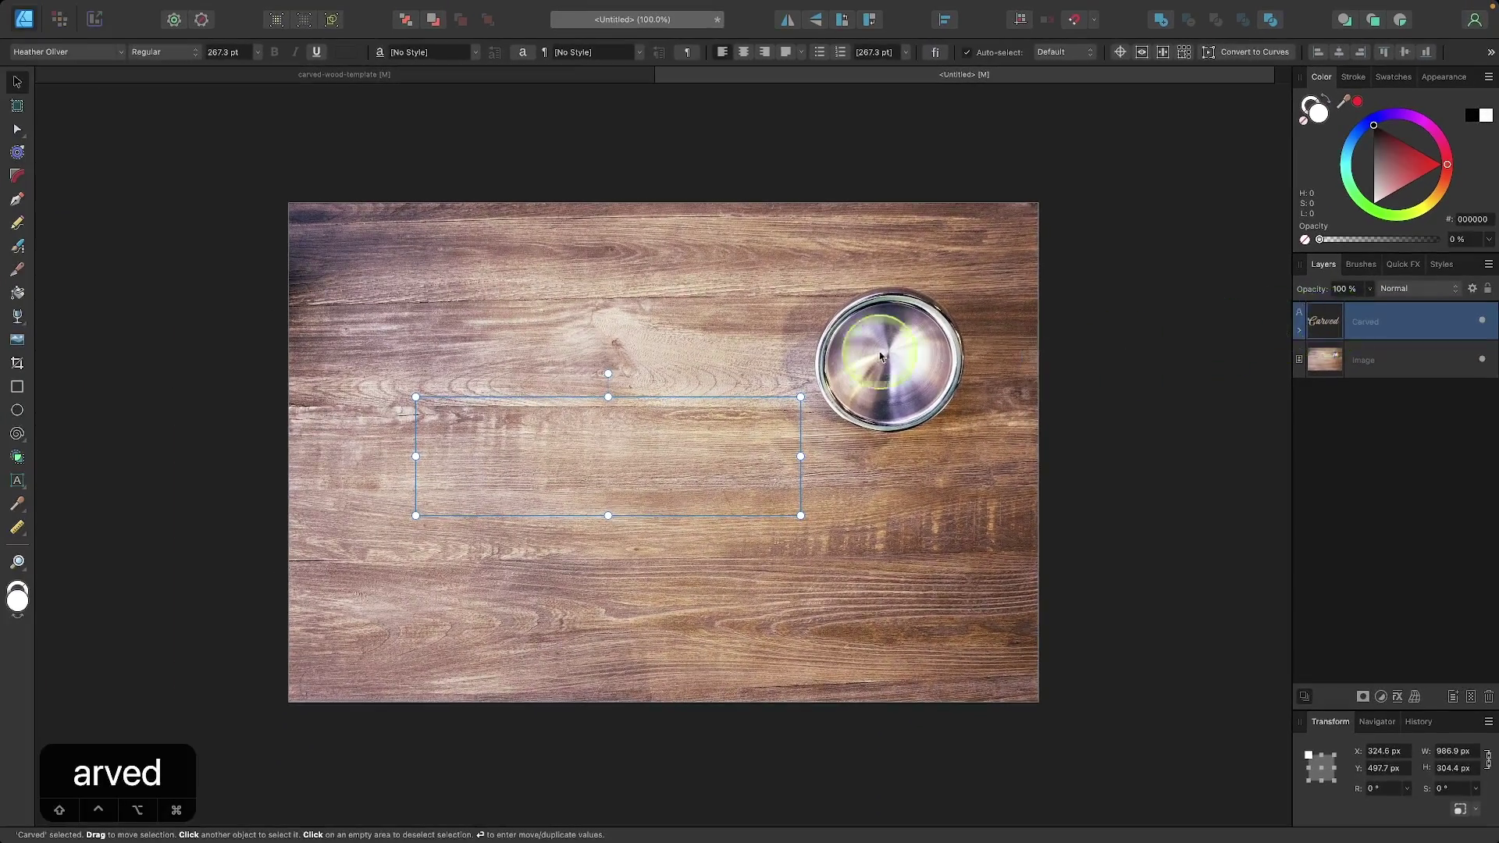
drag(645, 492, 201, 410)
key(super+z)
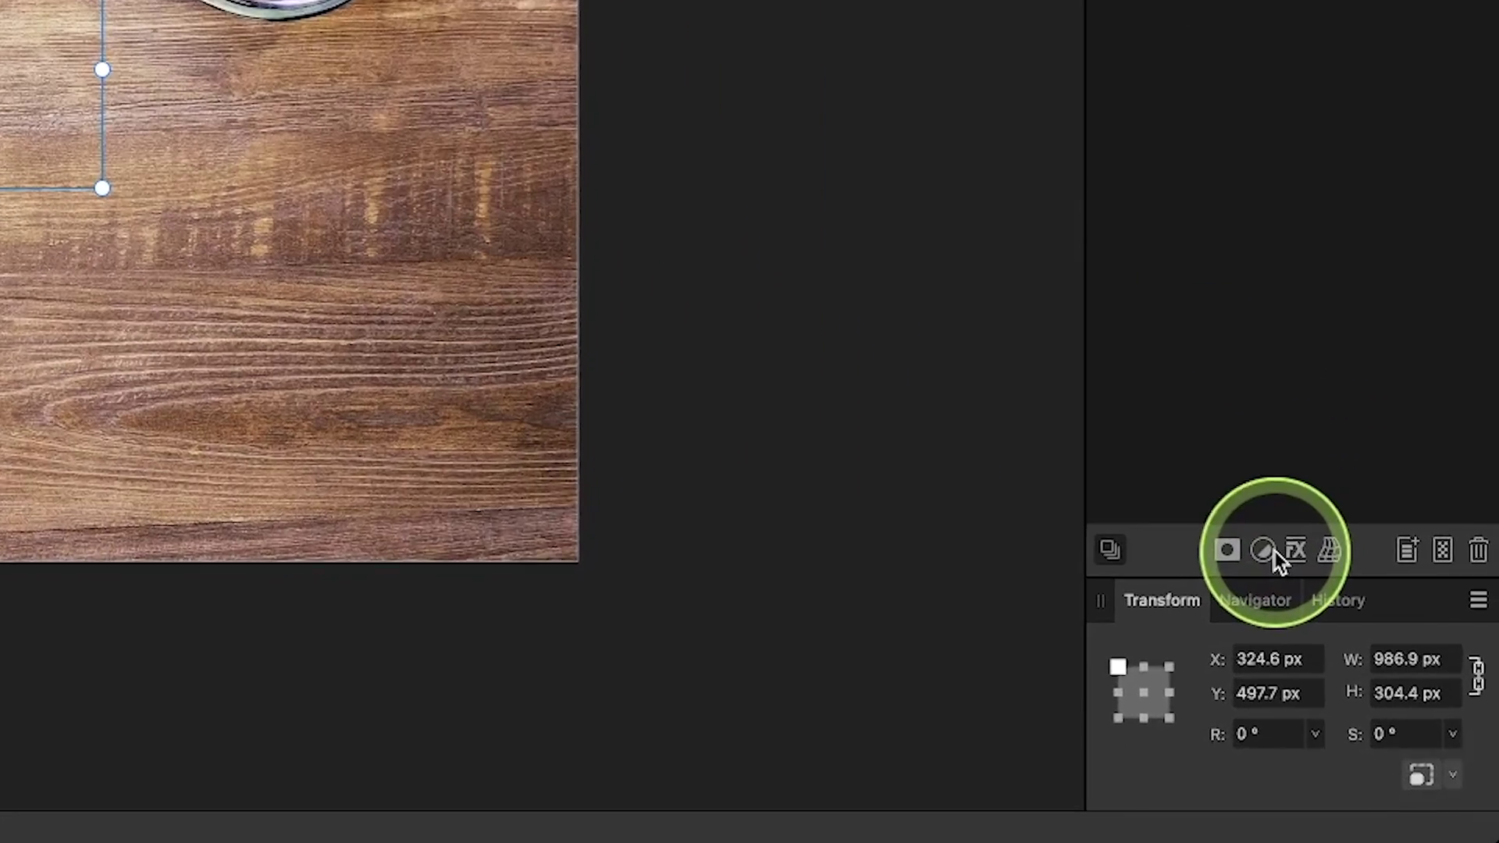
- Add a Brightness/Contrast adjustment at −29% brightness and 33% contrast to the clipped wood
click(1265, 551)
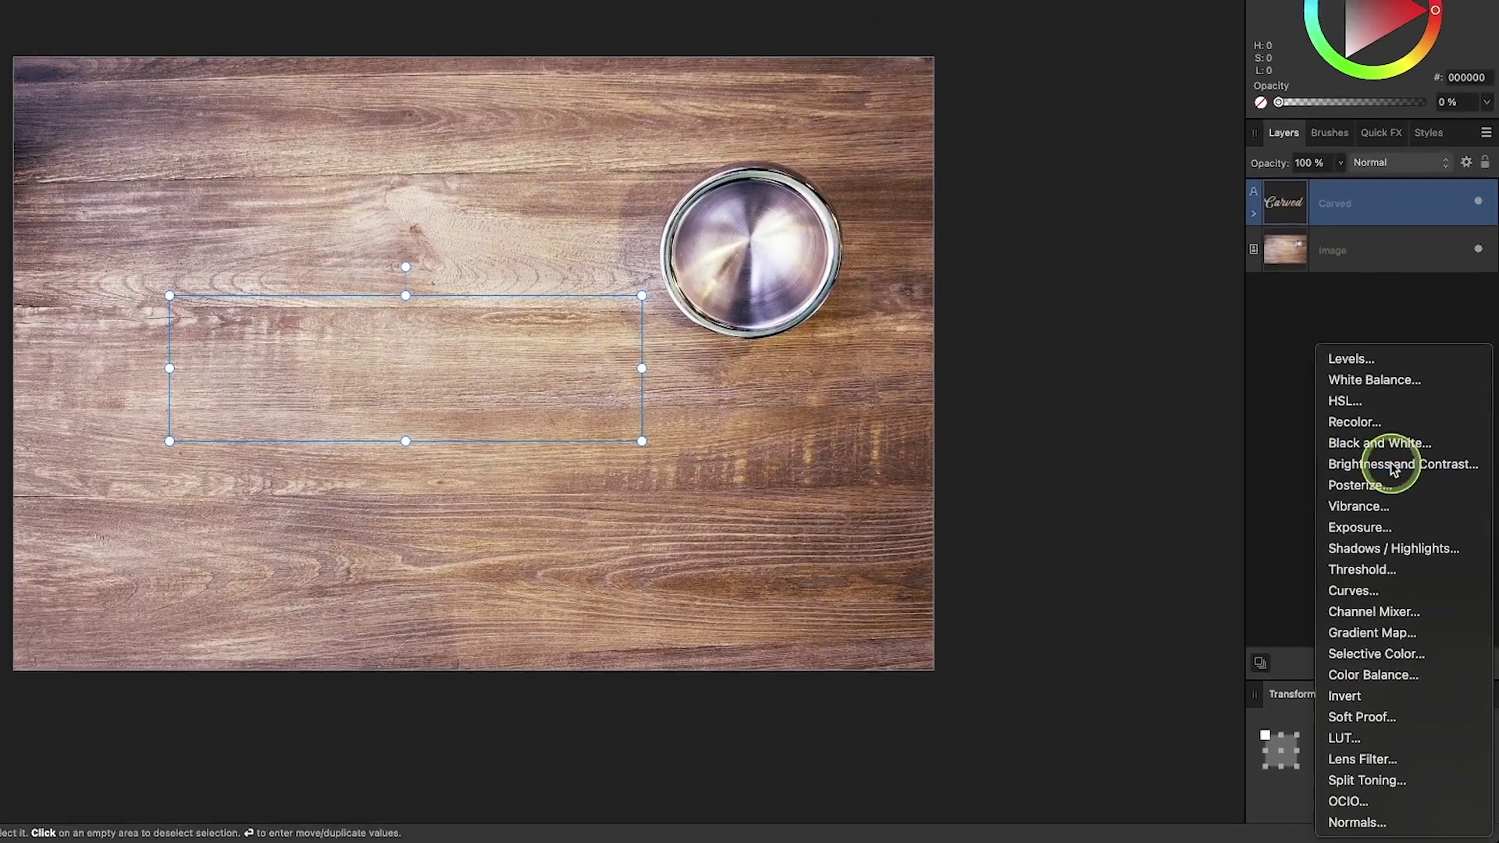
click(1322, 227)
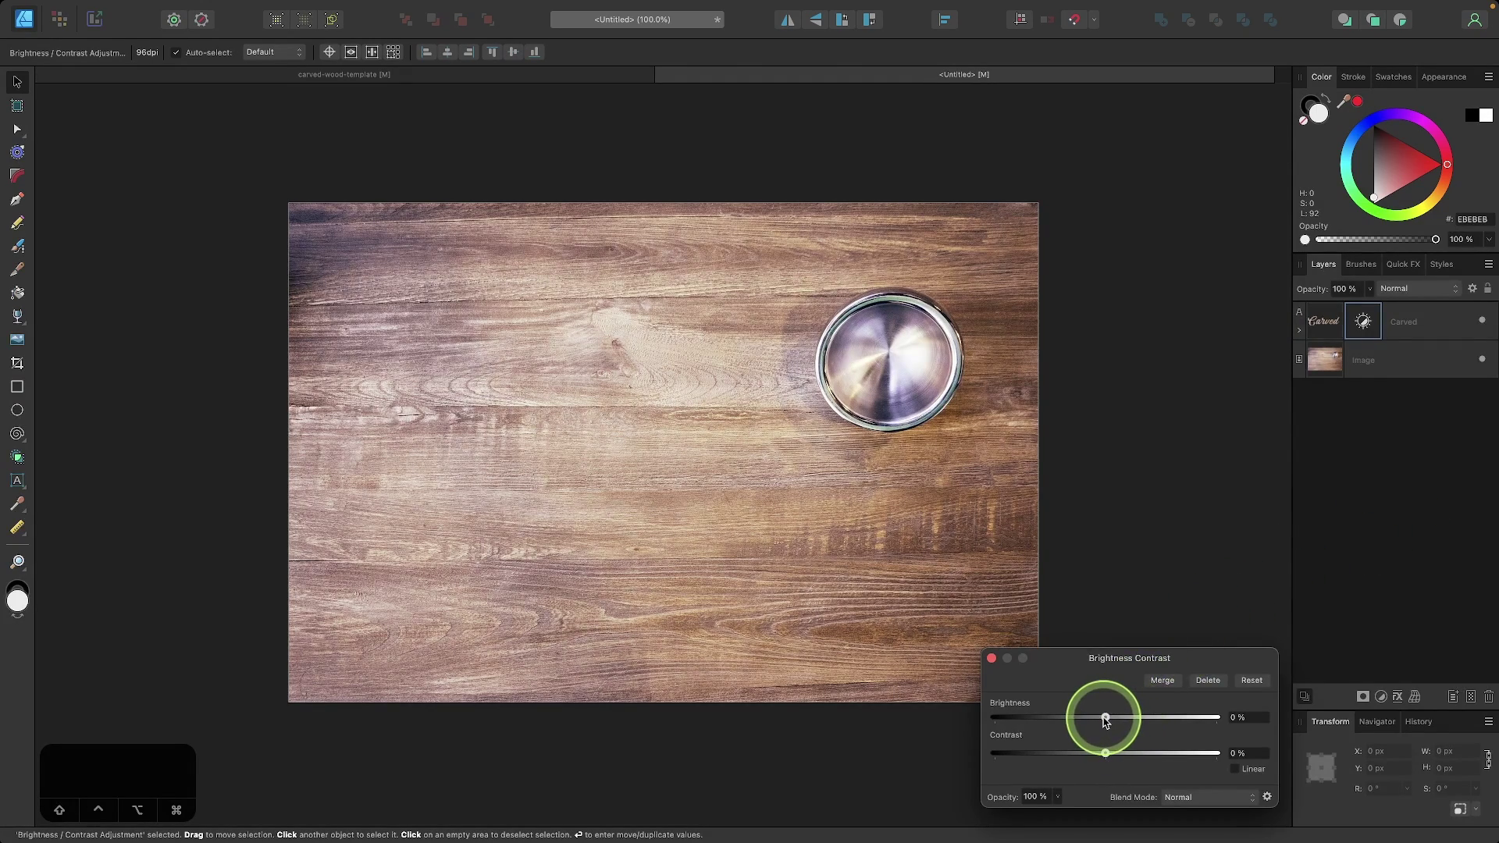
drag(1105, 718, 1075, 719)
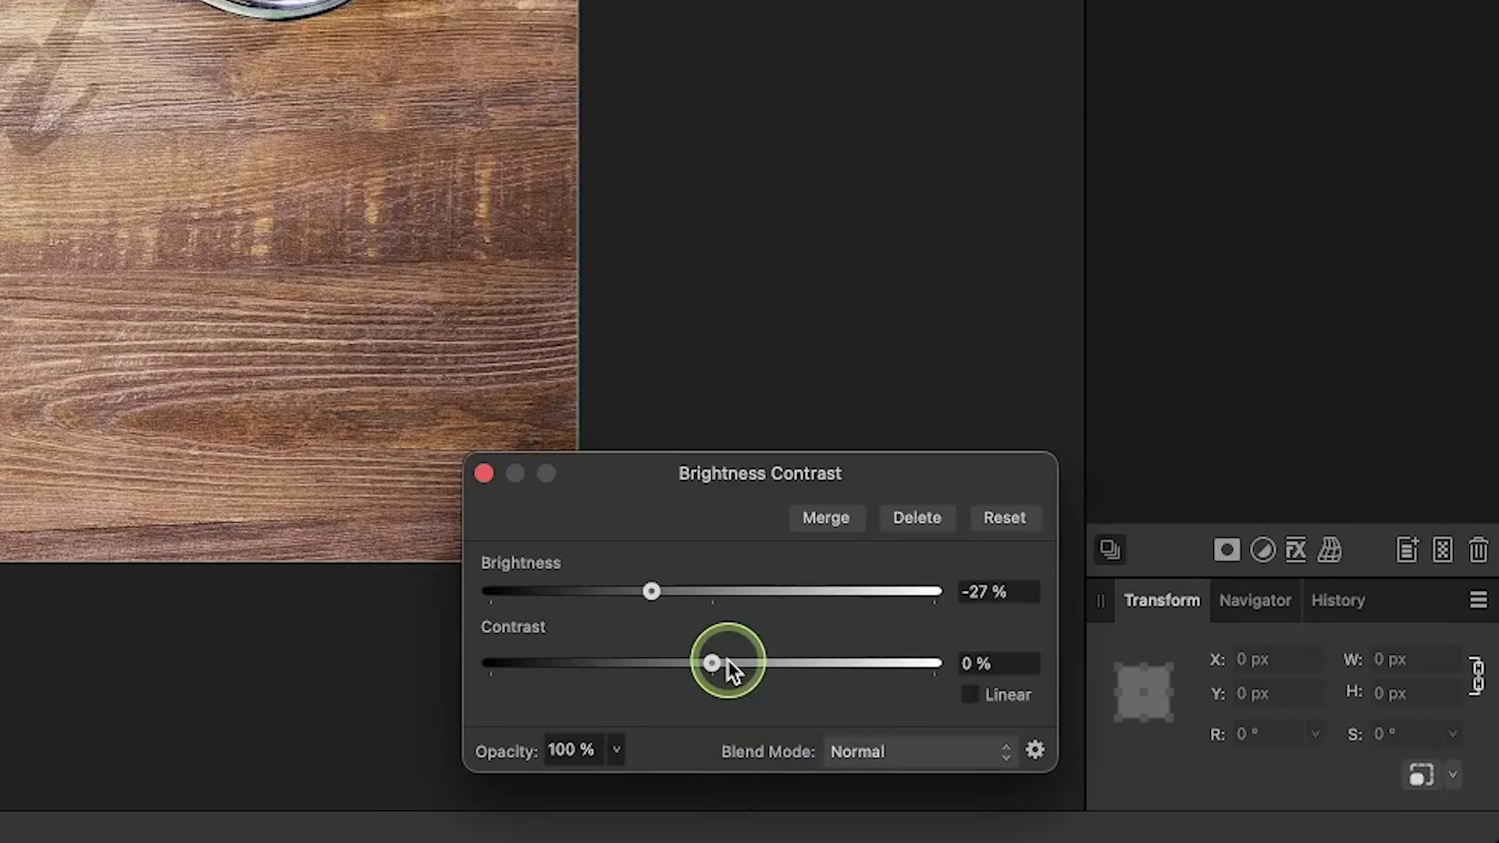
drag(728, 661, 791, 670)
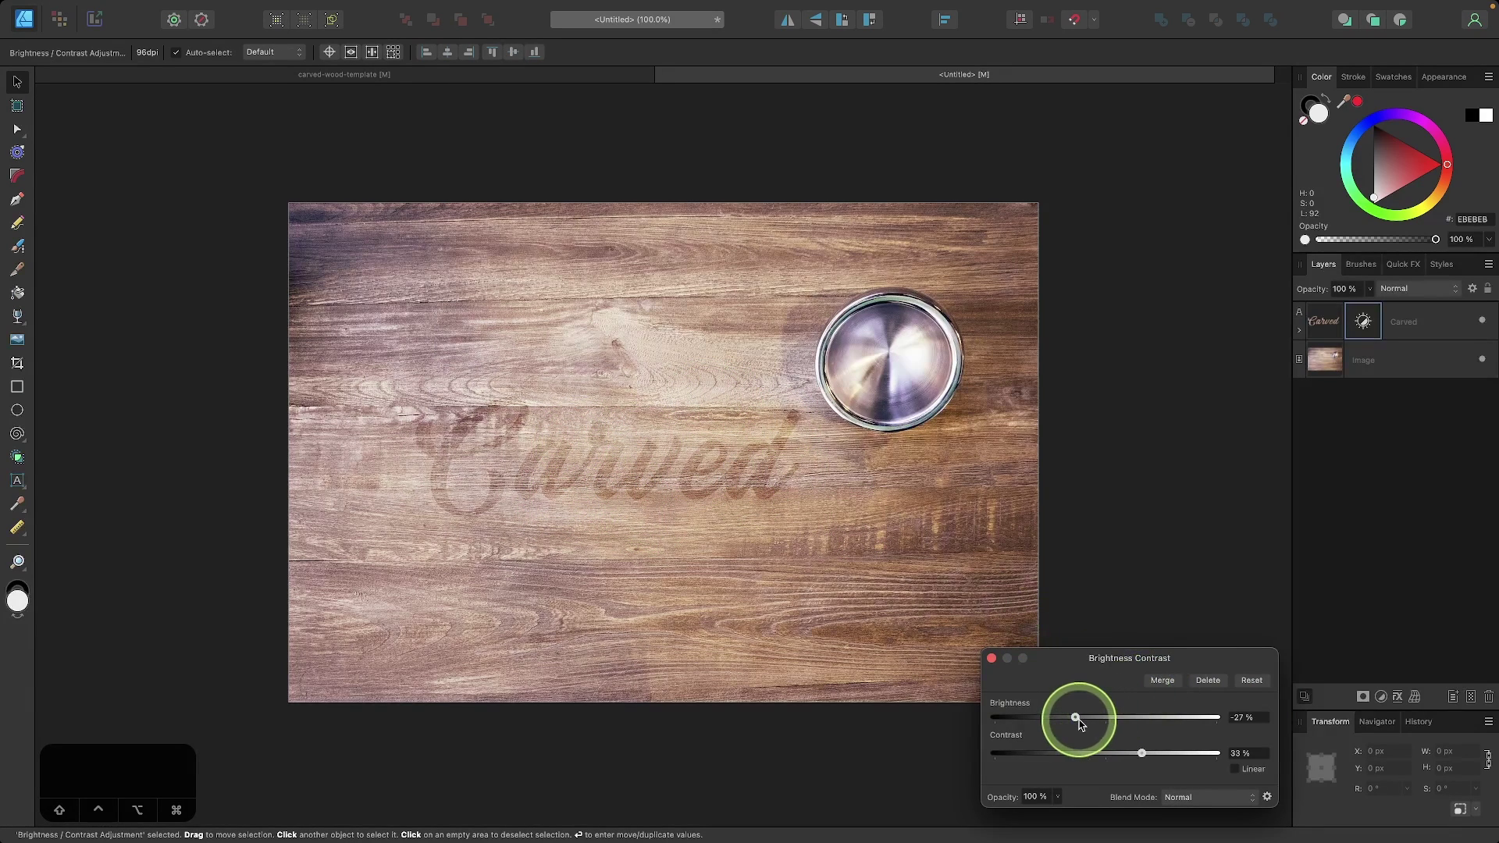
mouse_move(1073, 719)
mouse_down()
mouse_move(1041, 719)
mouse_move(1081, 724)
mouse_up()
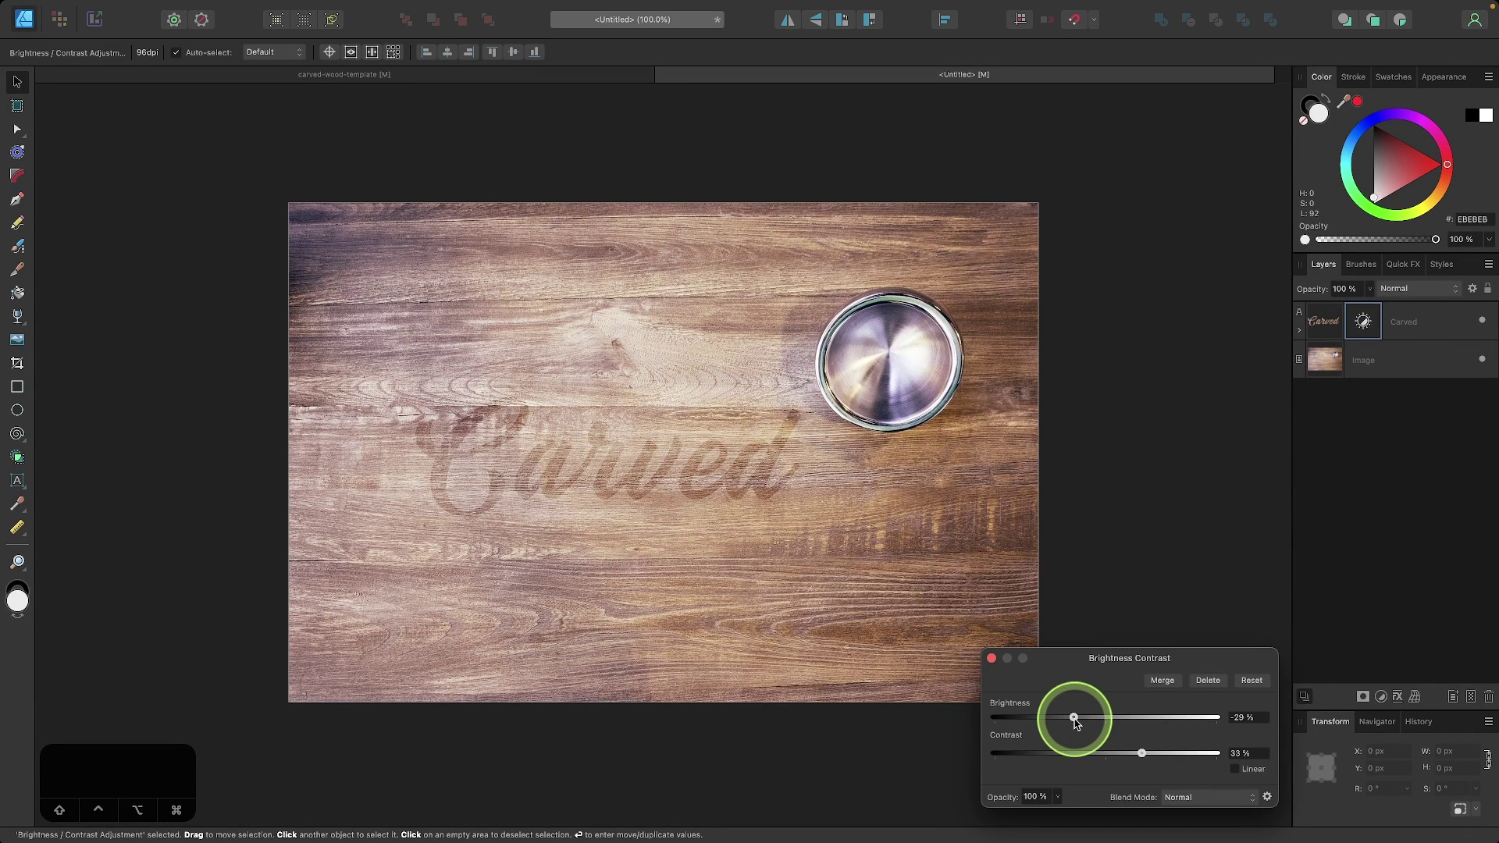
- Select the Carved text layer and enable a Quick FX Inner Shadow at 100% opacity
click(991, 659)
scroll(556, 497, up, 4)
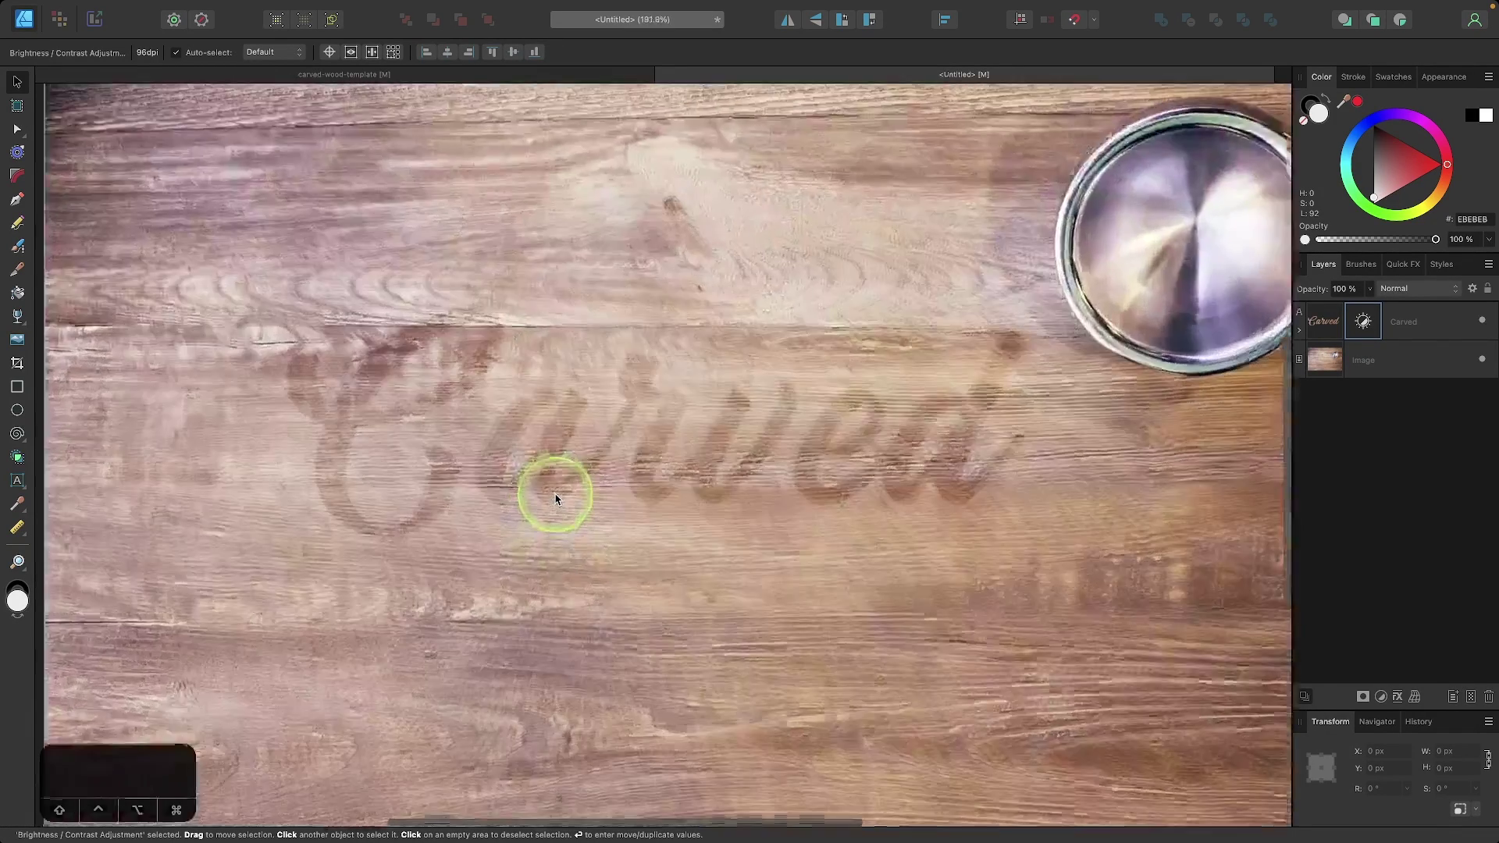
scroll(556, 497, down, 2)
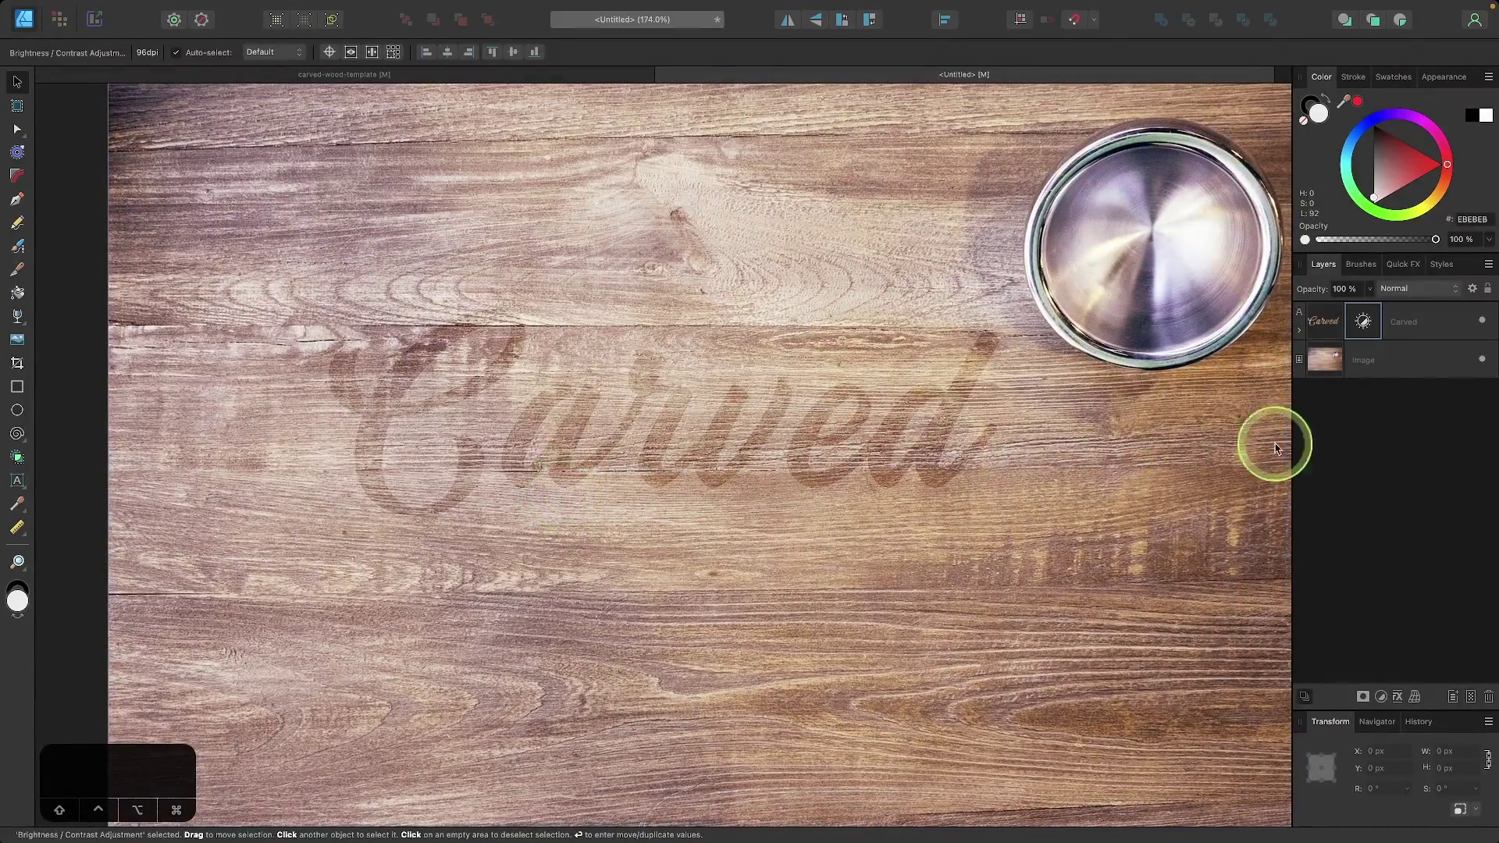
click(1332, 328)
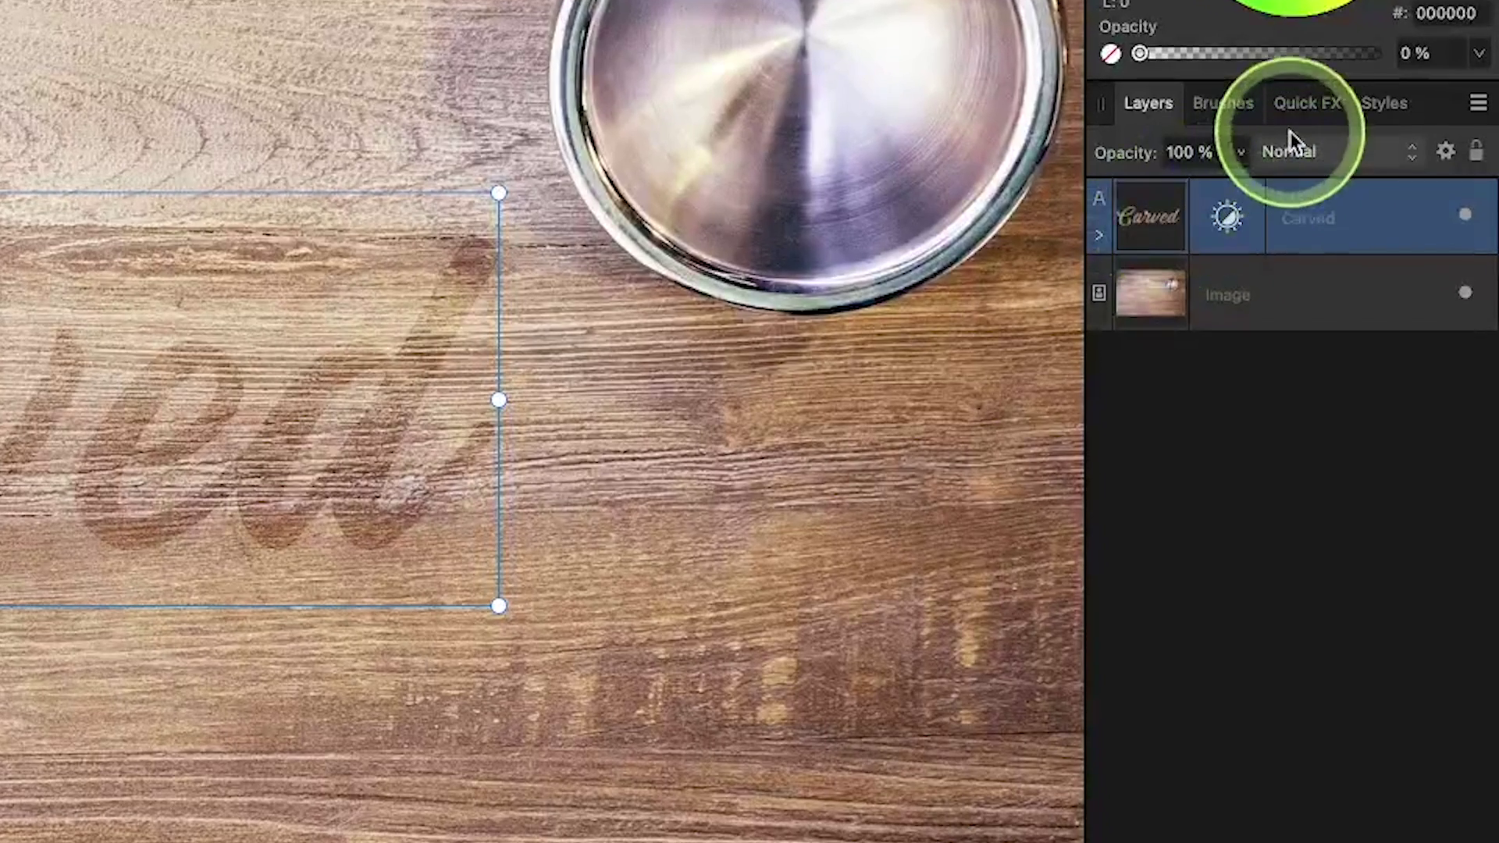
click(1296, 107)
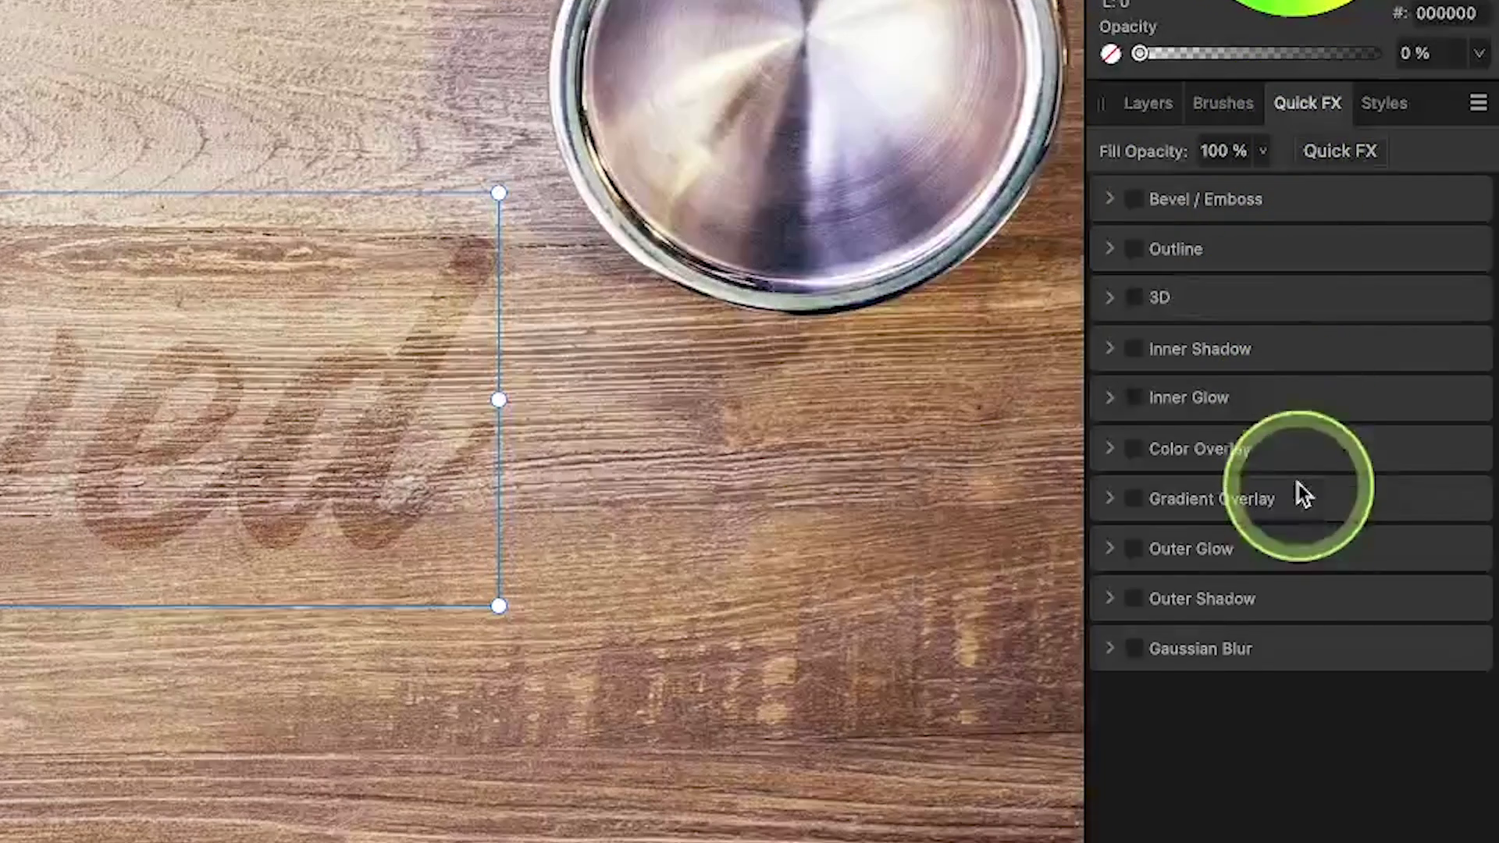
click(1139, 351)
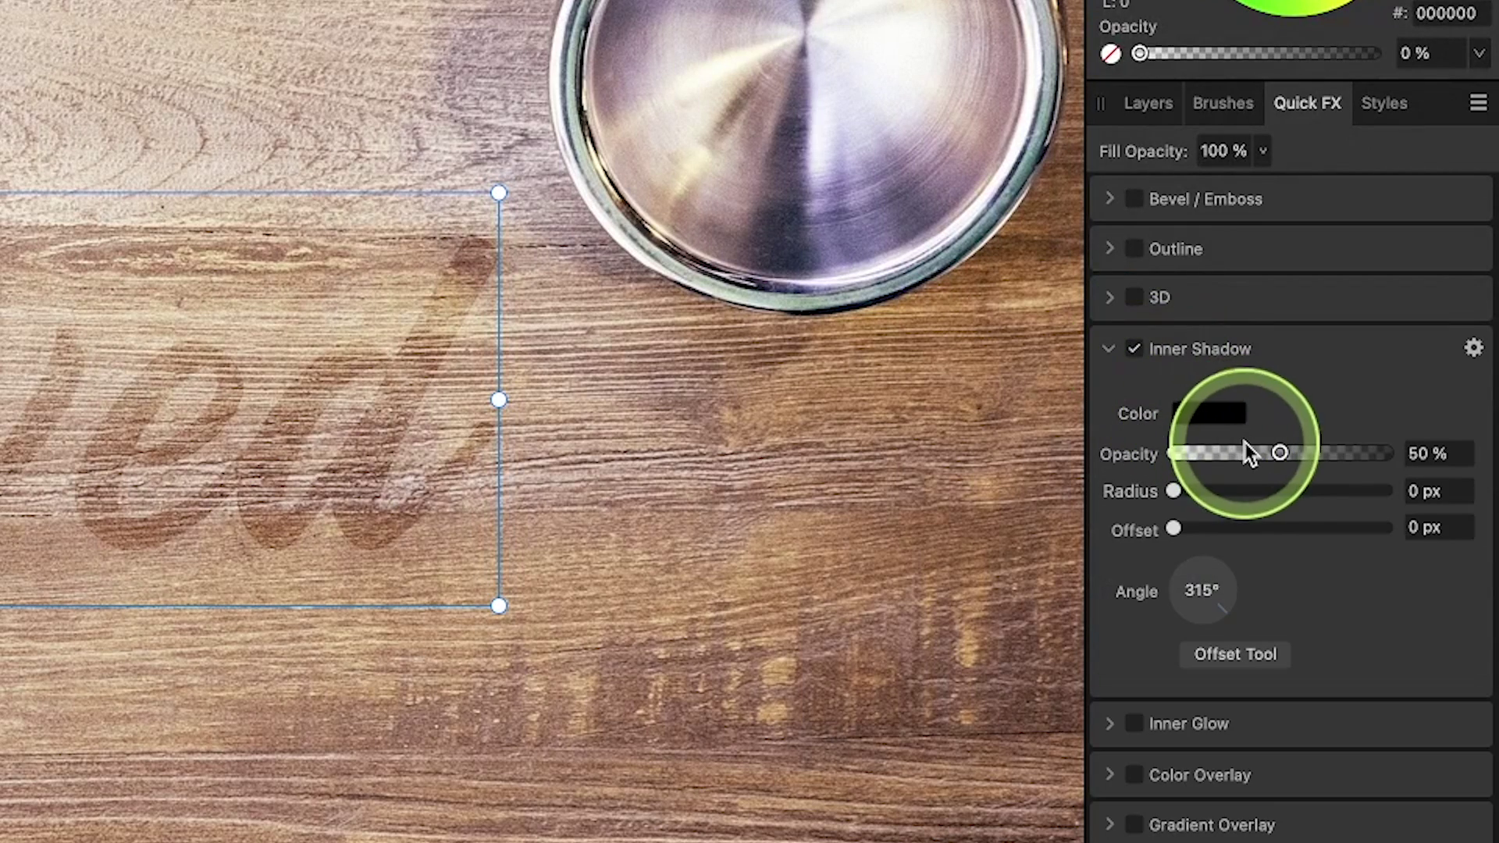
drag(1245, 446, 1406, 461)
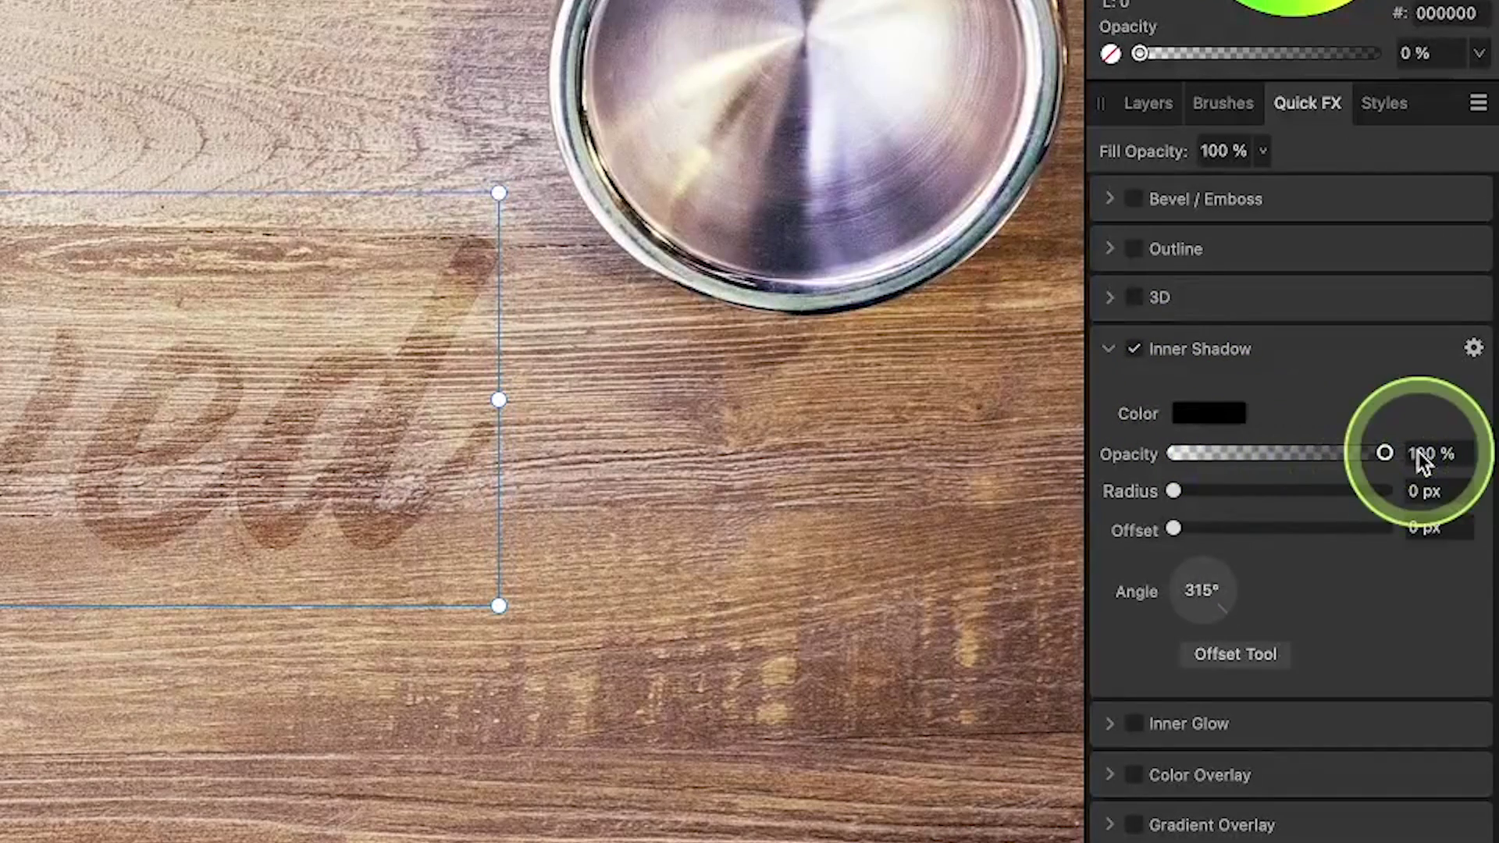
- Tune the inner shadow to 270°, 5.8 px offset, 9.3 px radius and 78% opacity
click(1212, 631)
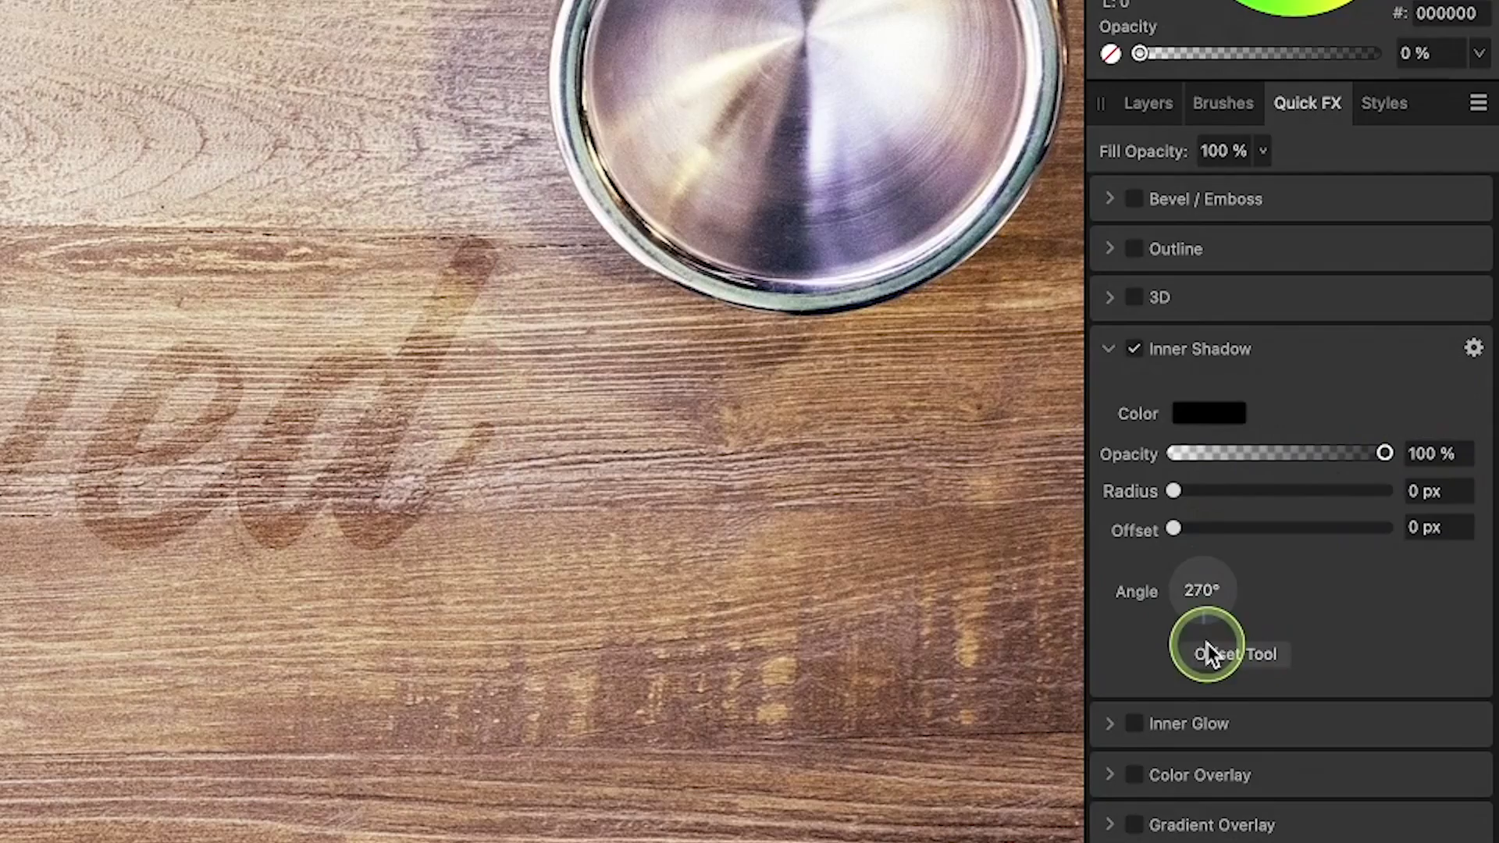
click(1207, 630)
drag(1174, 529, 1259, 520)
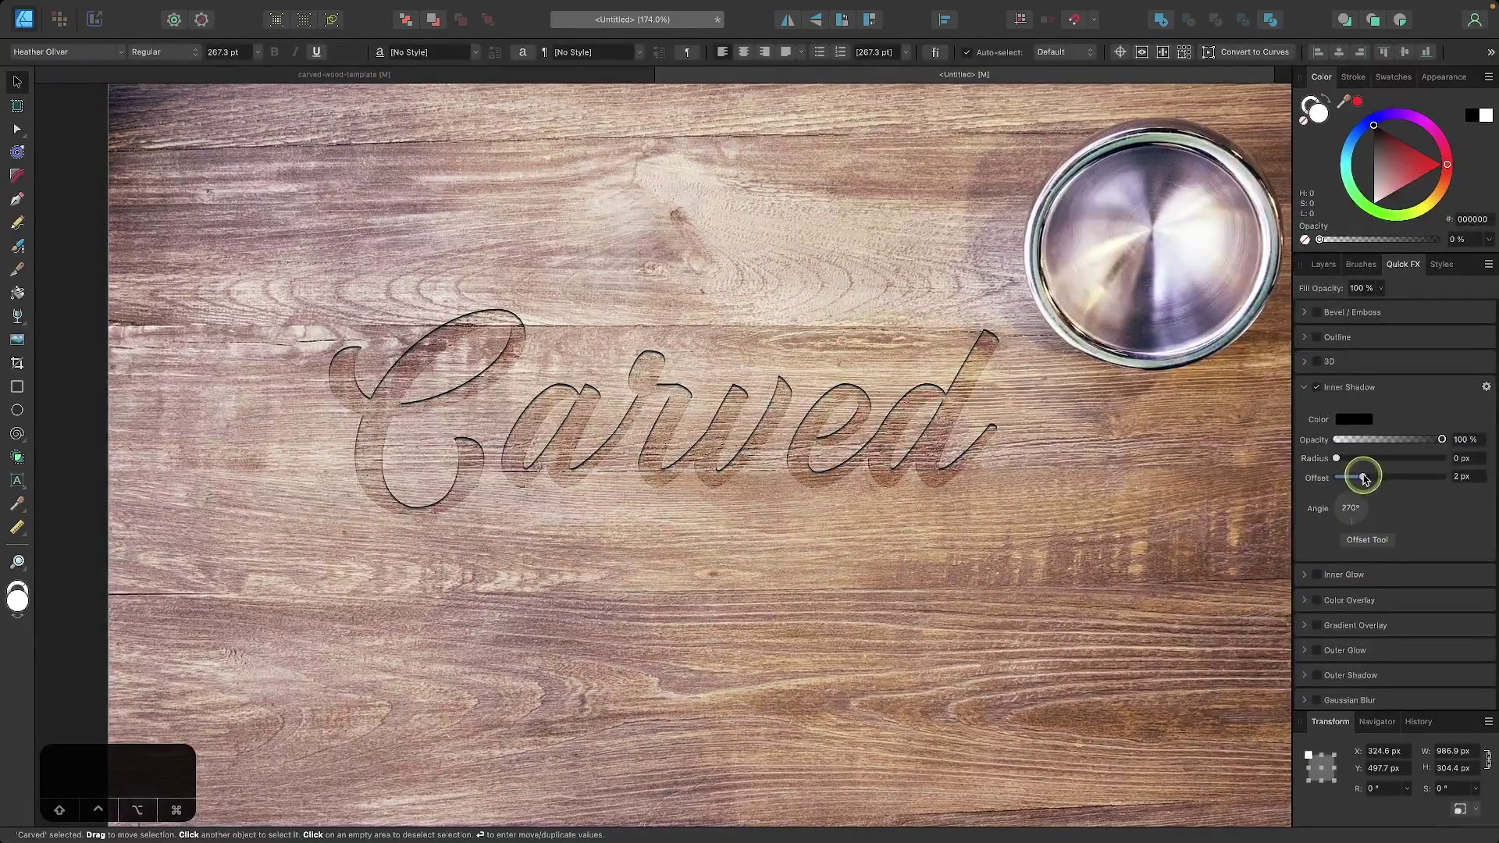
drag(1365, 480, 1375, 480)
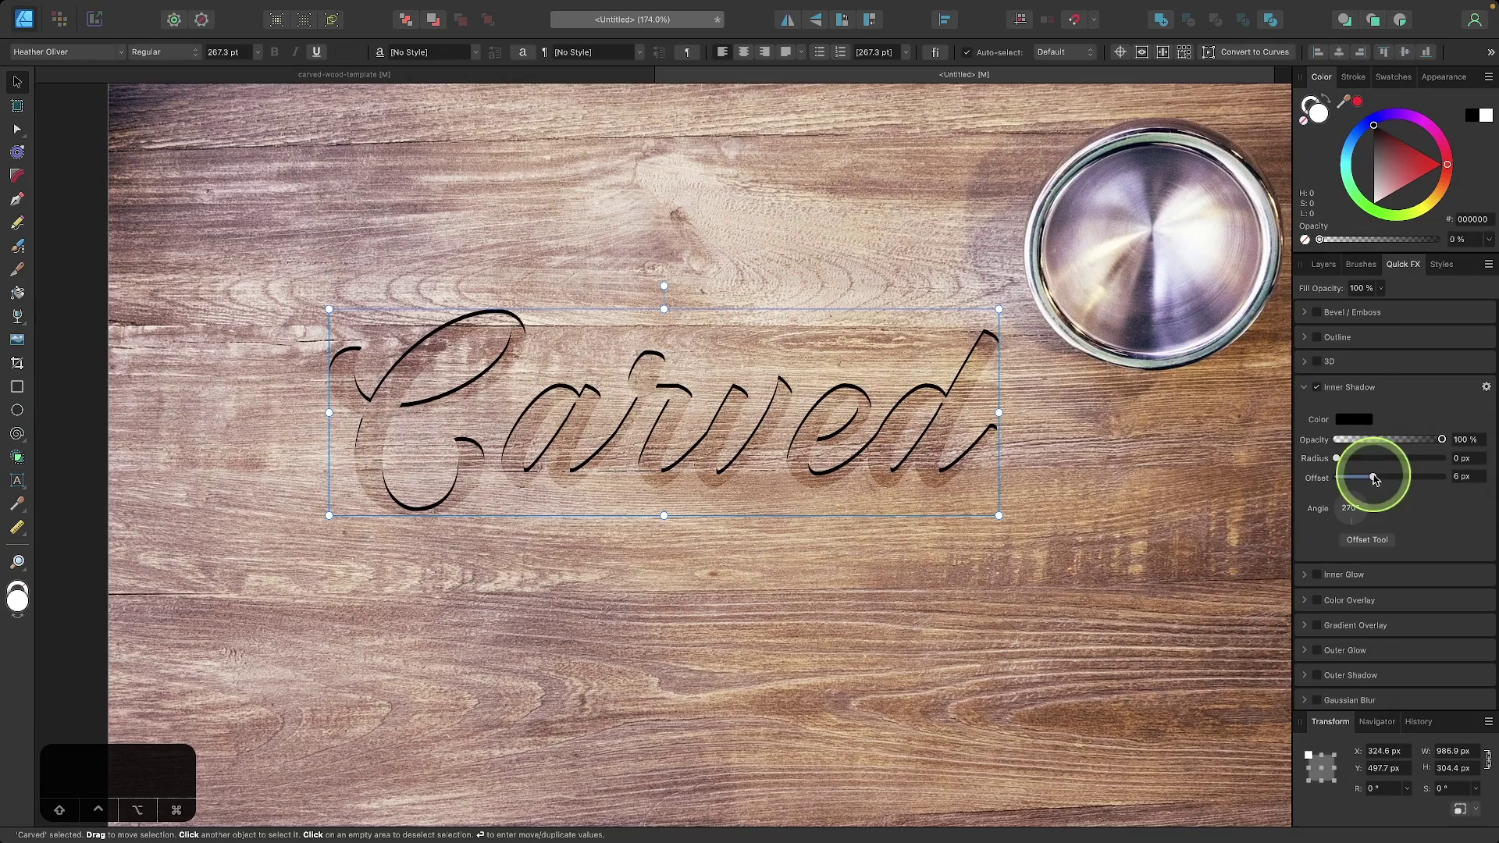
drag(1336, 461, 1375, 460)
scroll(769, 439, down, 2)
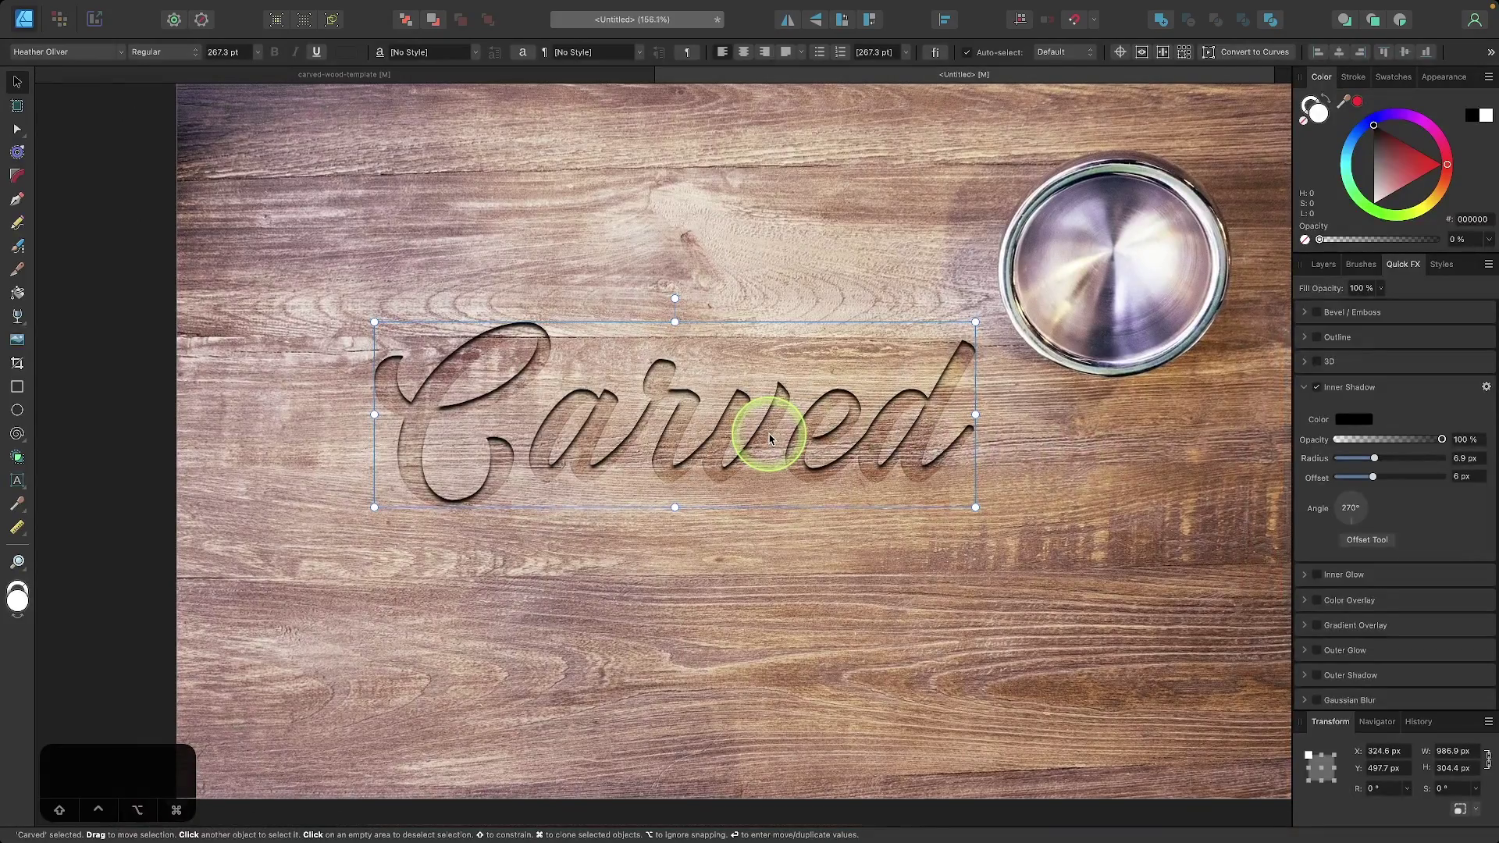
scroll(769, 439, up, 3)
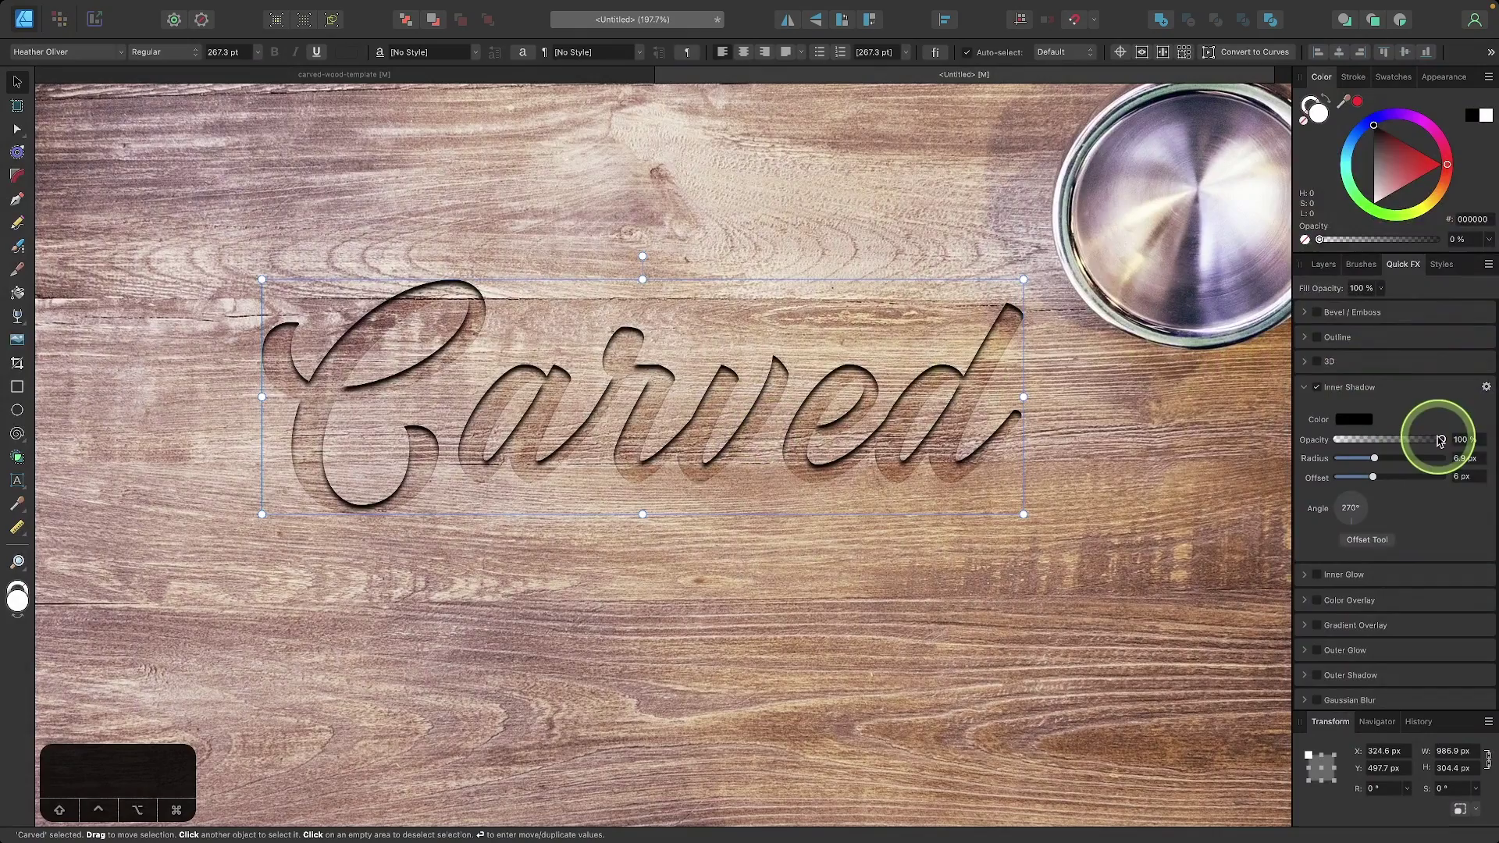
drag(1440, 441, 1413, 443)
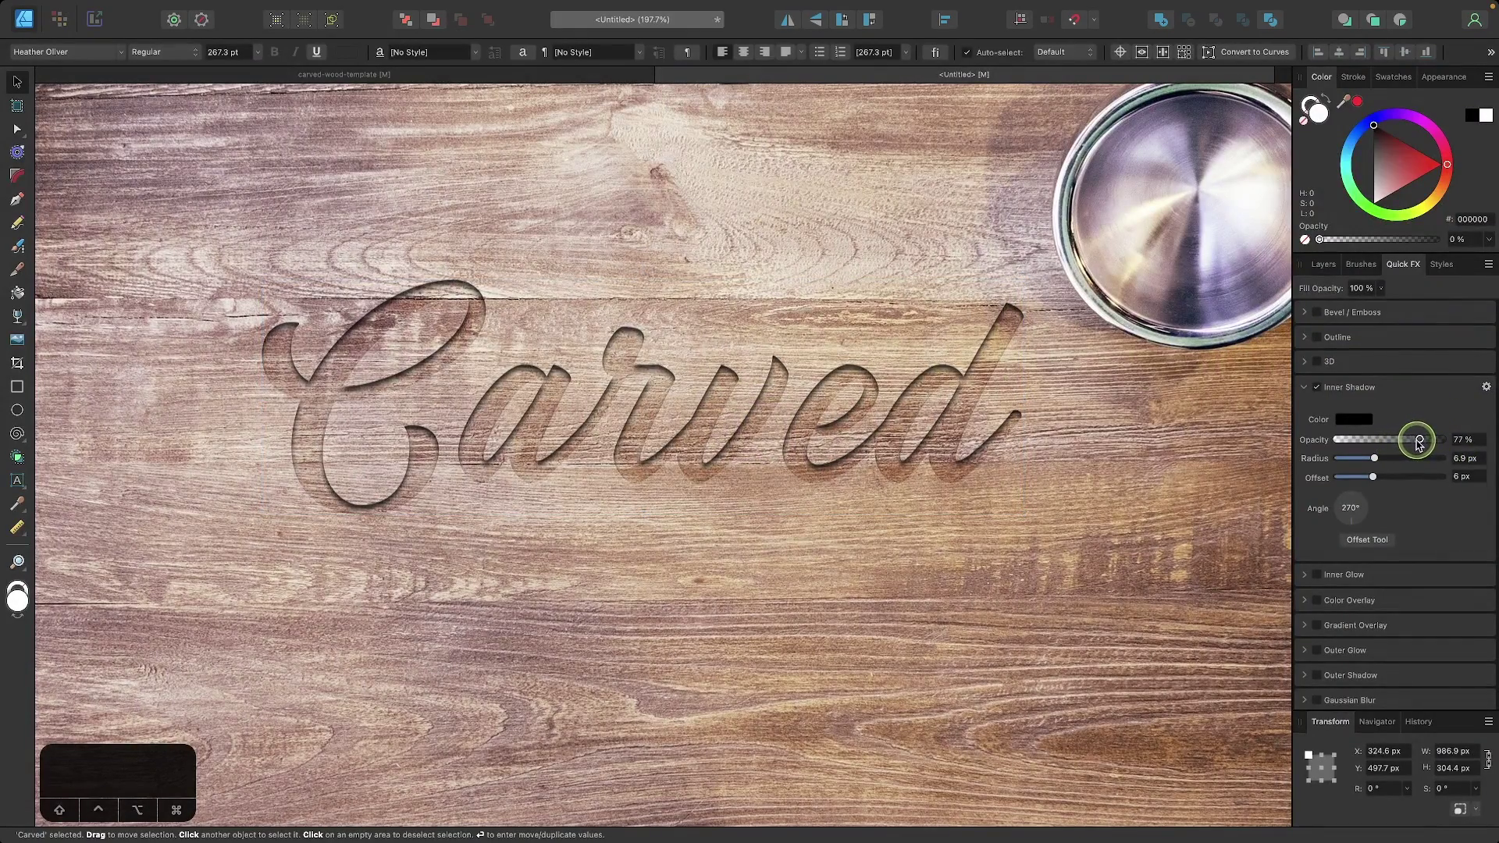
drag(1415, 442, 1356, 463)
scroll(620, 395, down, 4)
scroll(854, 435, up, 3)
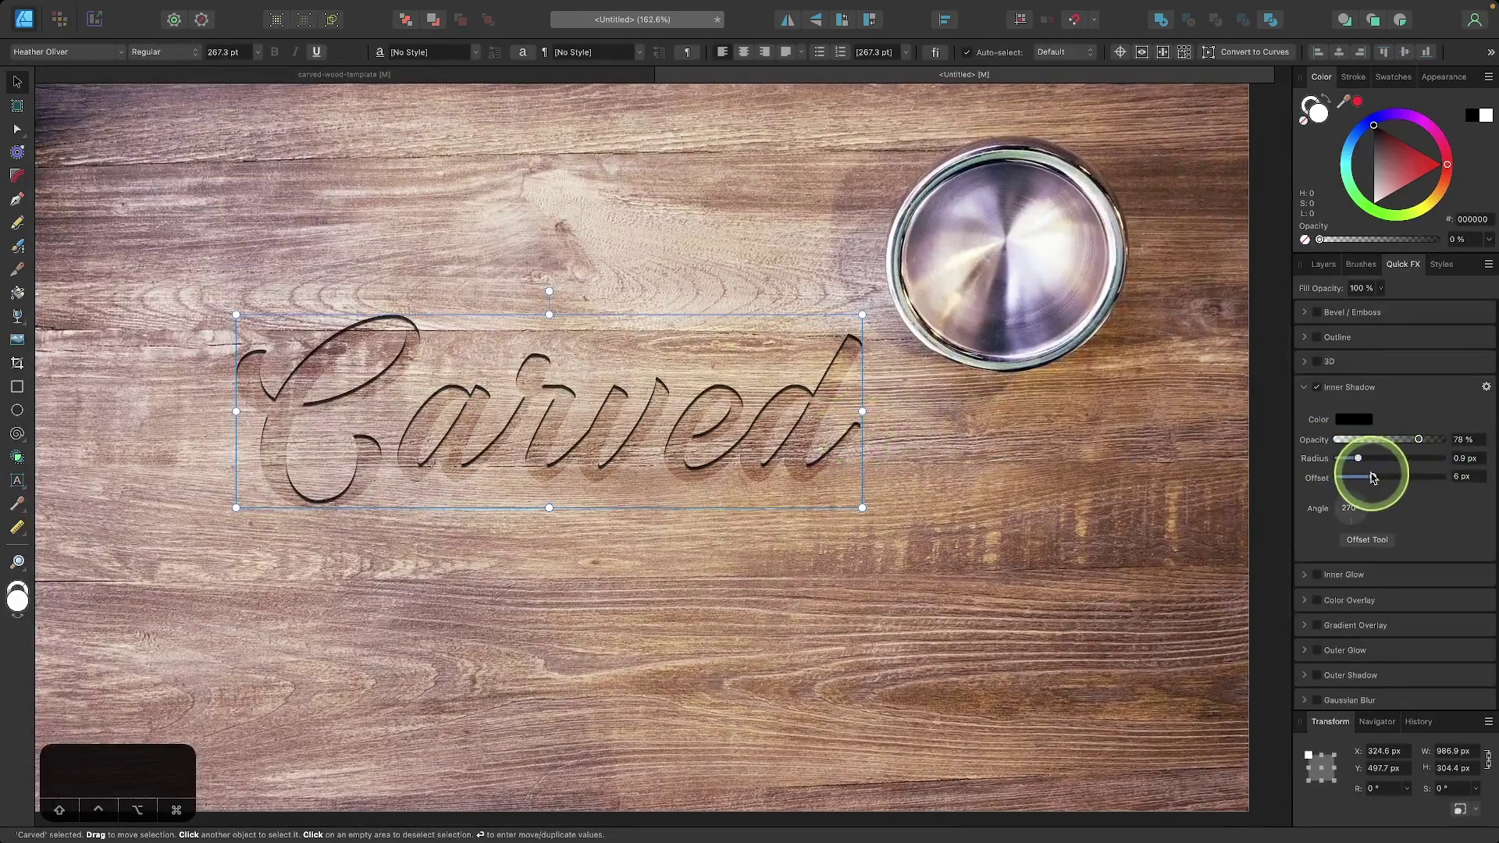
mouse_move(1373, 478)
mouse_down()
mouse_move(1361, 458)
mouse_move(1379, 460)
mouse_up()
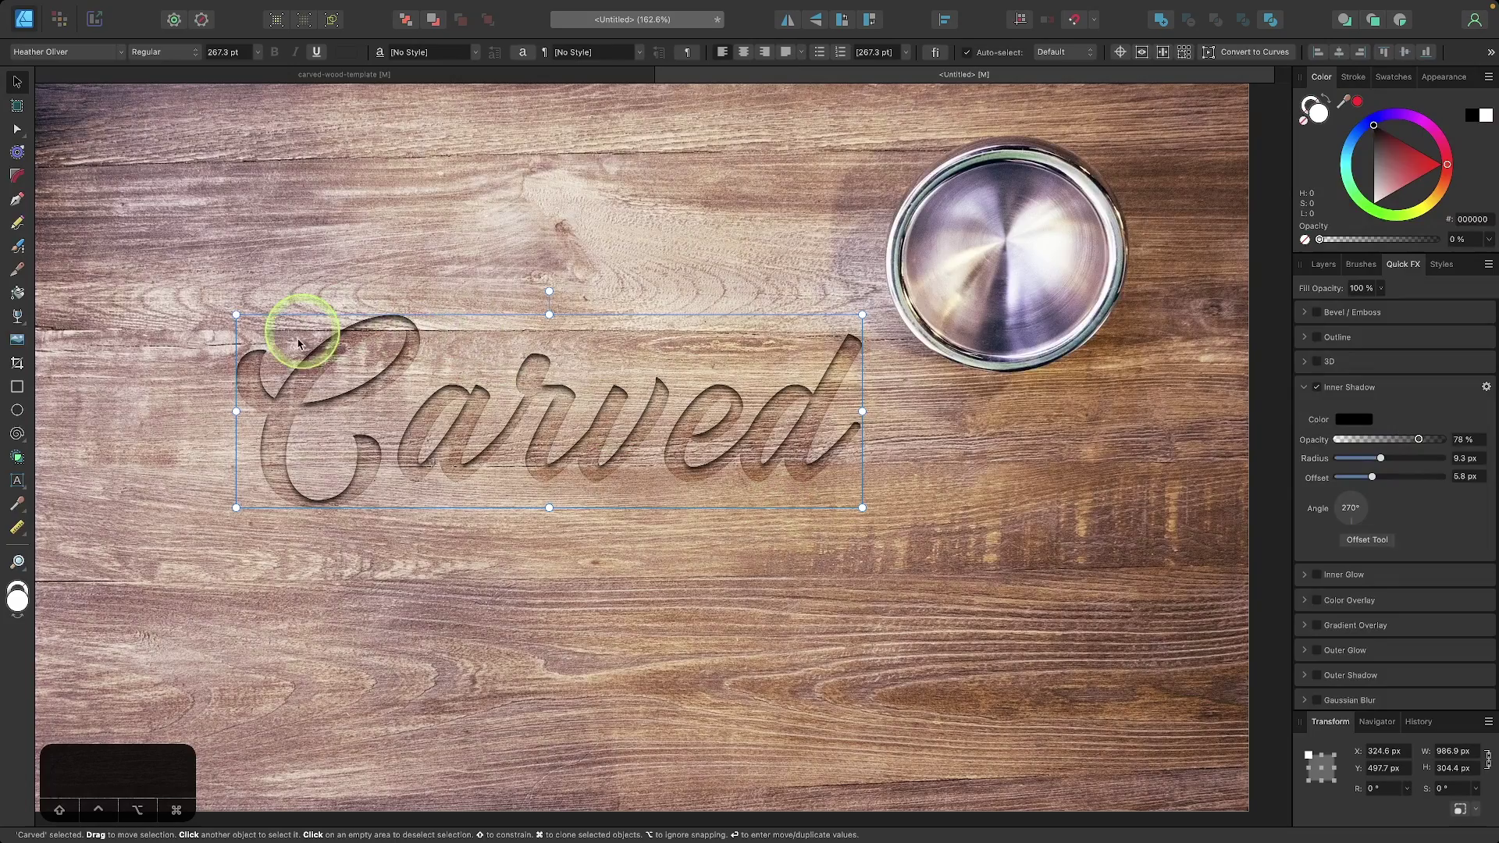
- Turn on a white Outline effect for the Carved text
click(1305, 388)
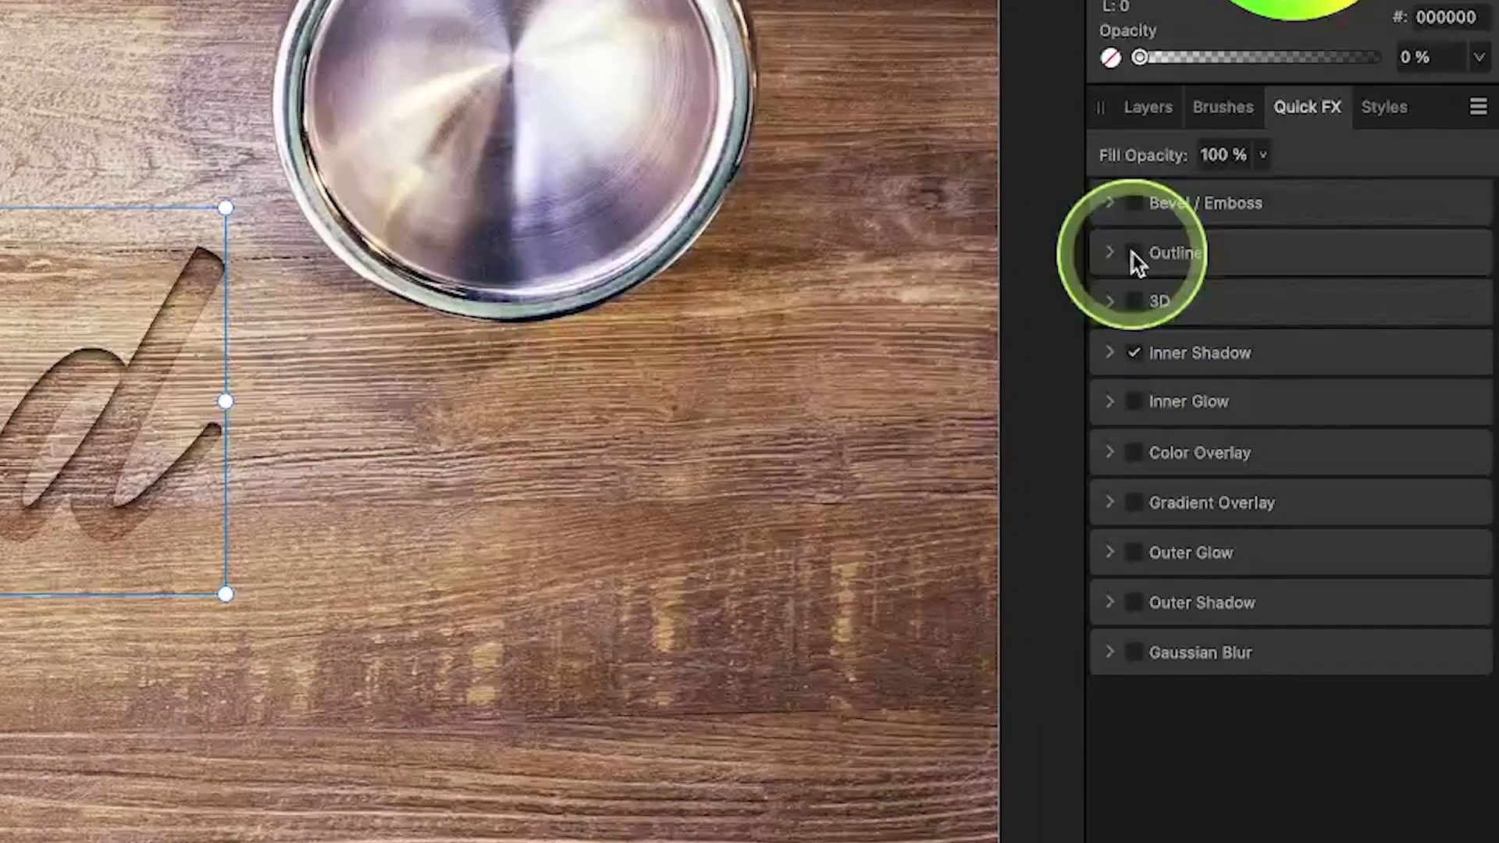
click(1133, 253)
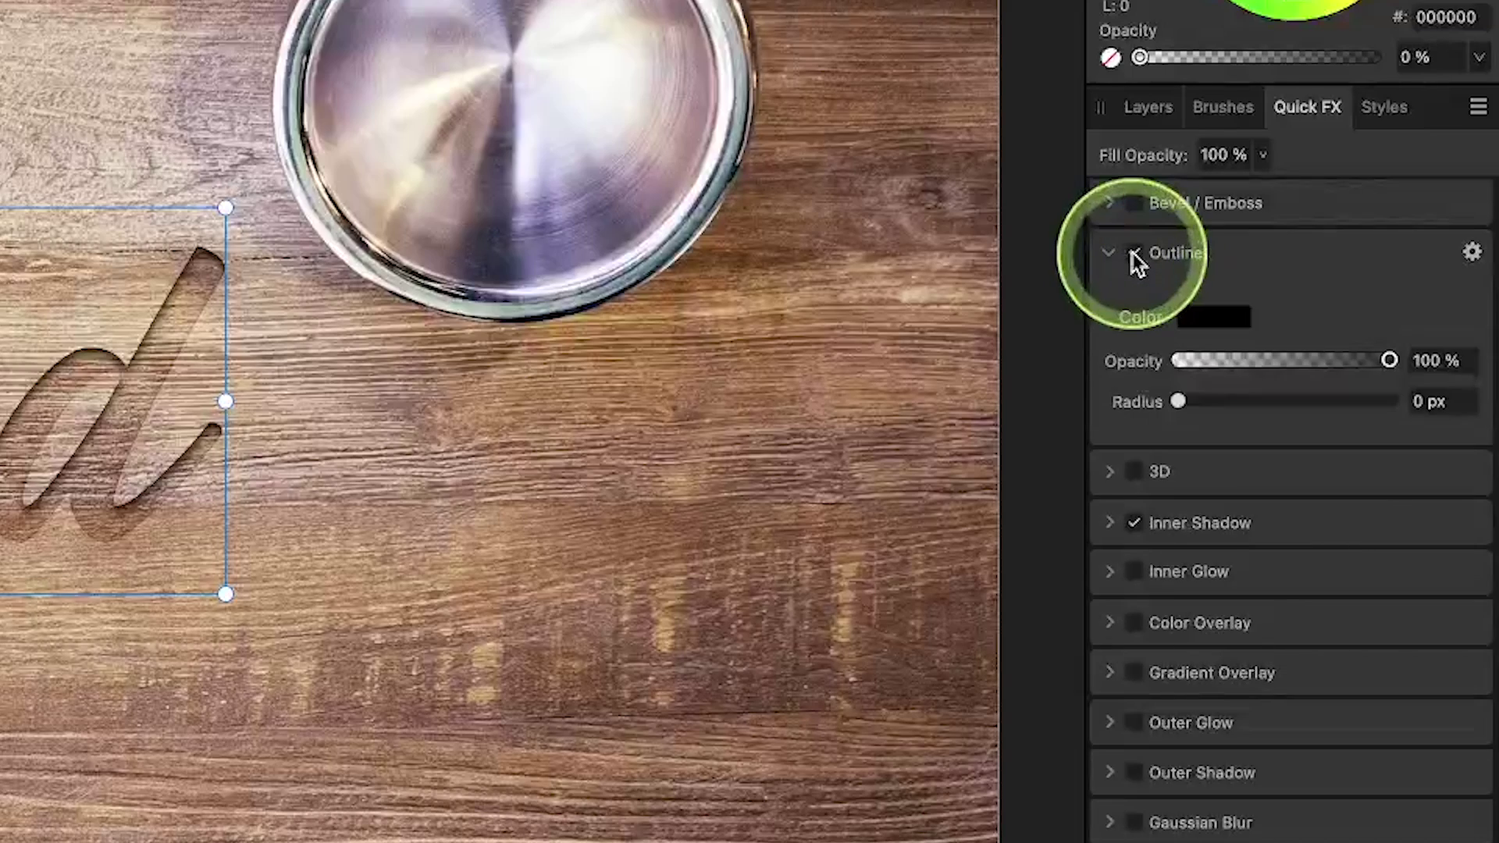
click(1205, 318)
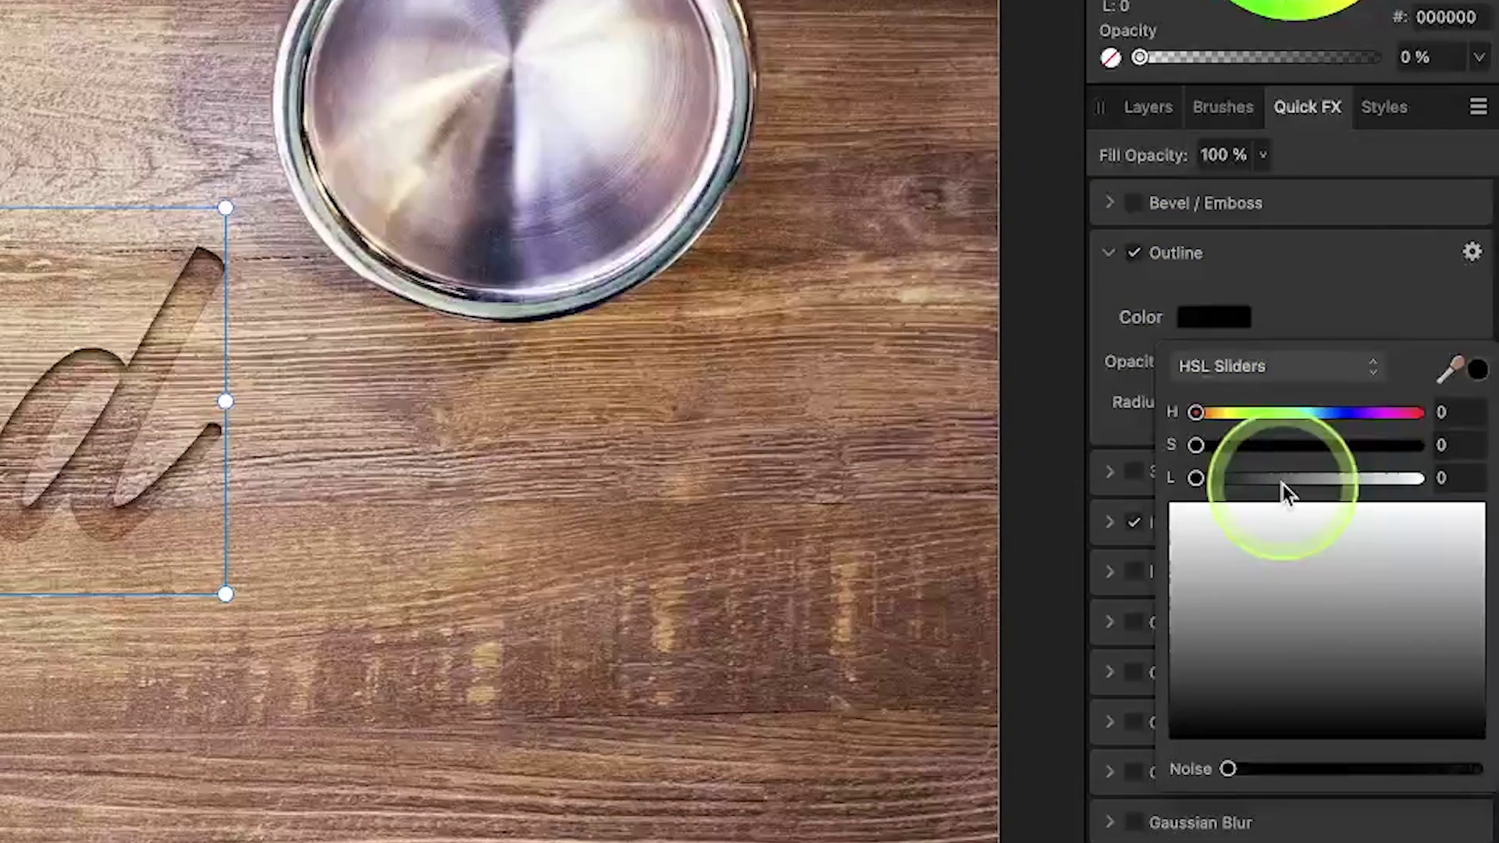
drag(1282, 484, 1445, 480)
click(1383, 301)
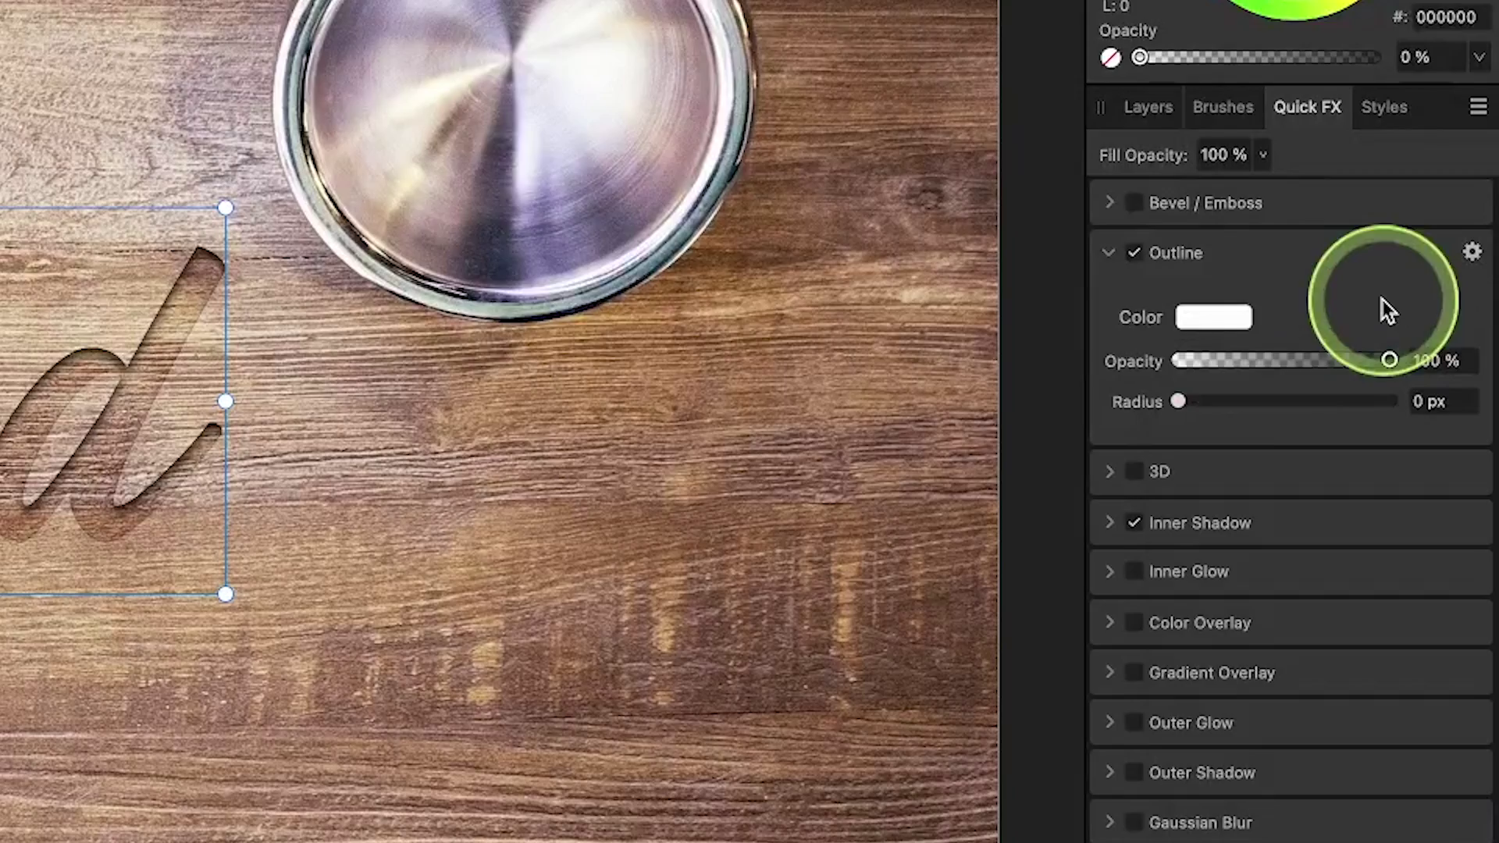
- Narrow the white outline's radius to 2.3 px
click(1179, 402)
drag(1180, 406, 1250, 407)
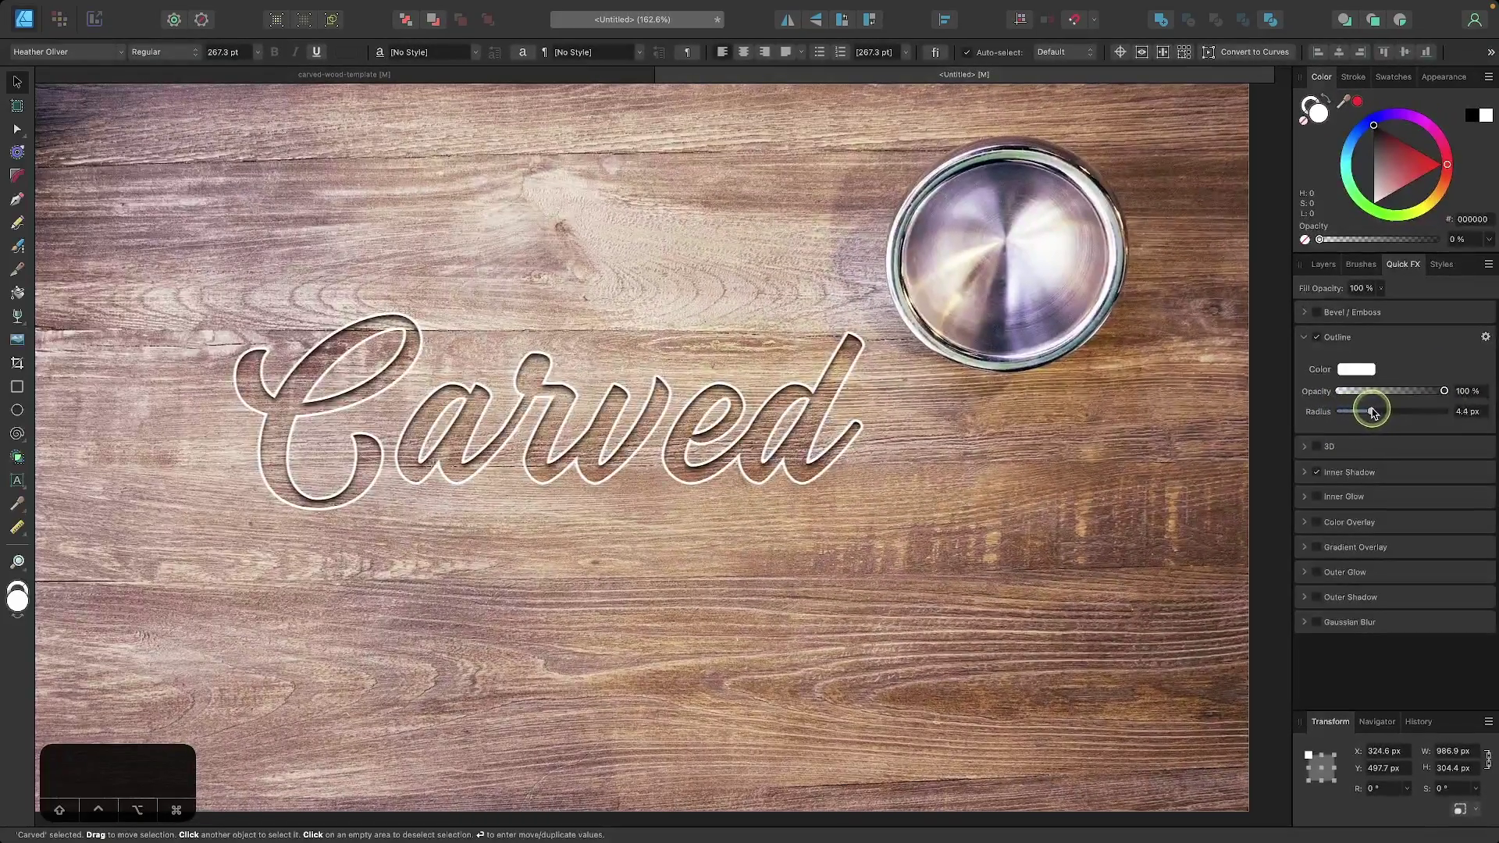
drag(1373, 412, 1372, 412)
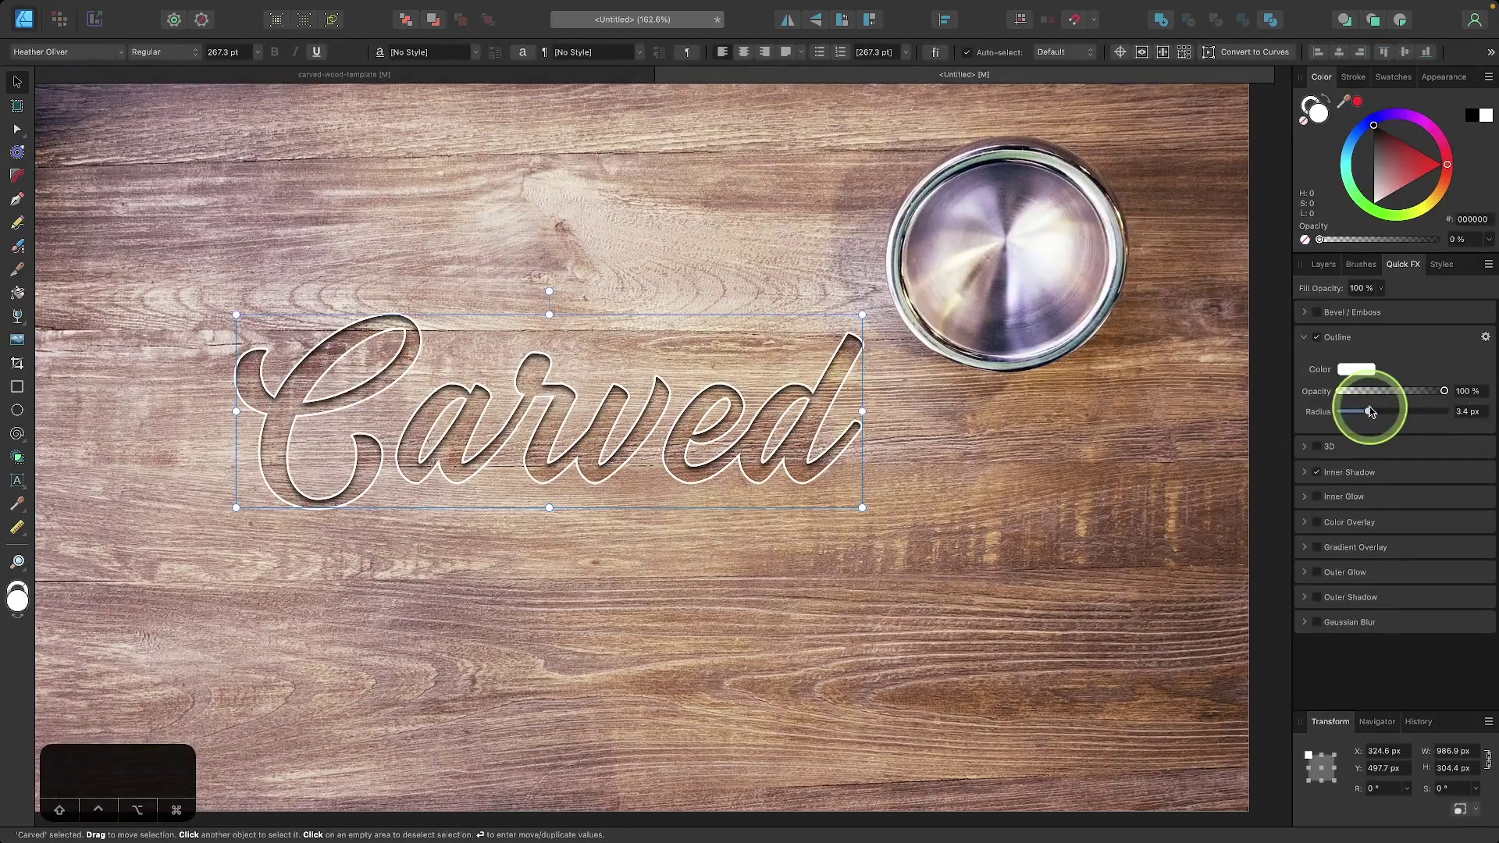
scroll(820, 435, up, 5)
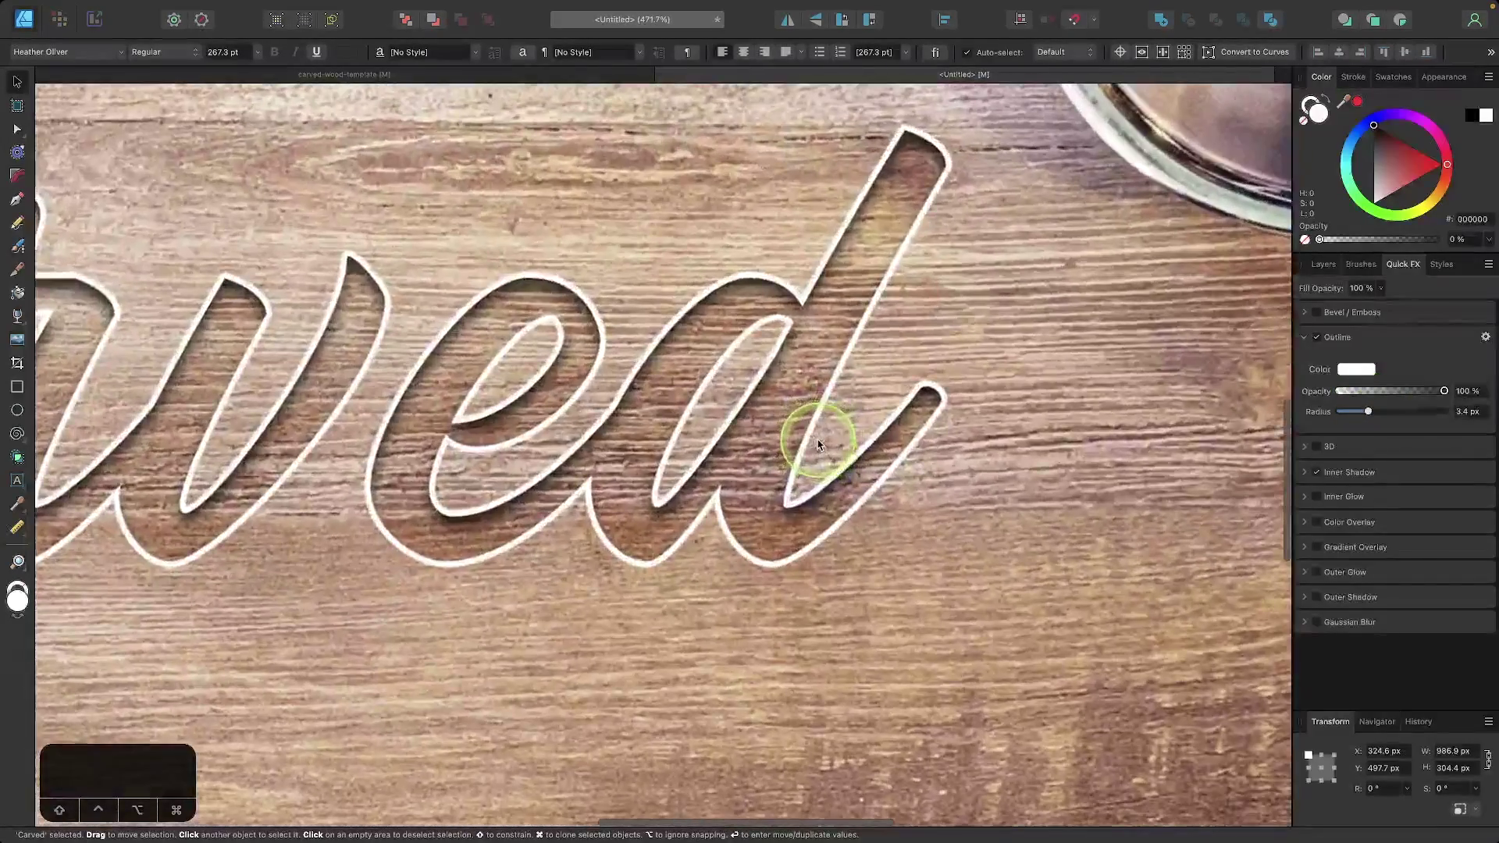
drag(1368, 413, 1366, 413)
scroll(602, 419, down, 5)
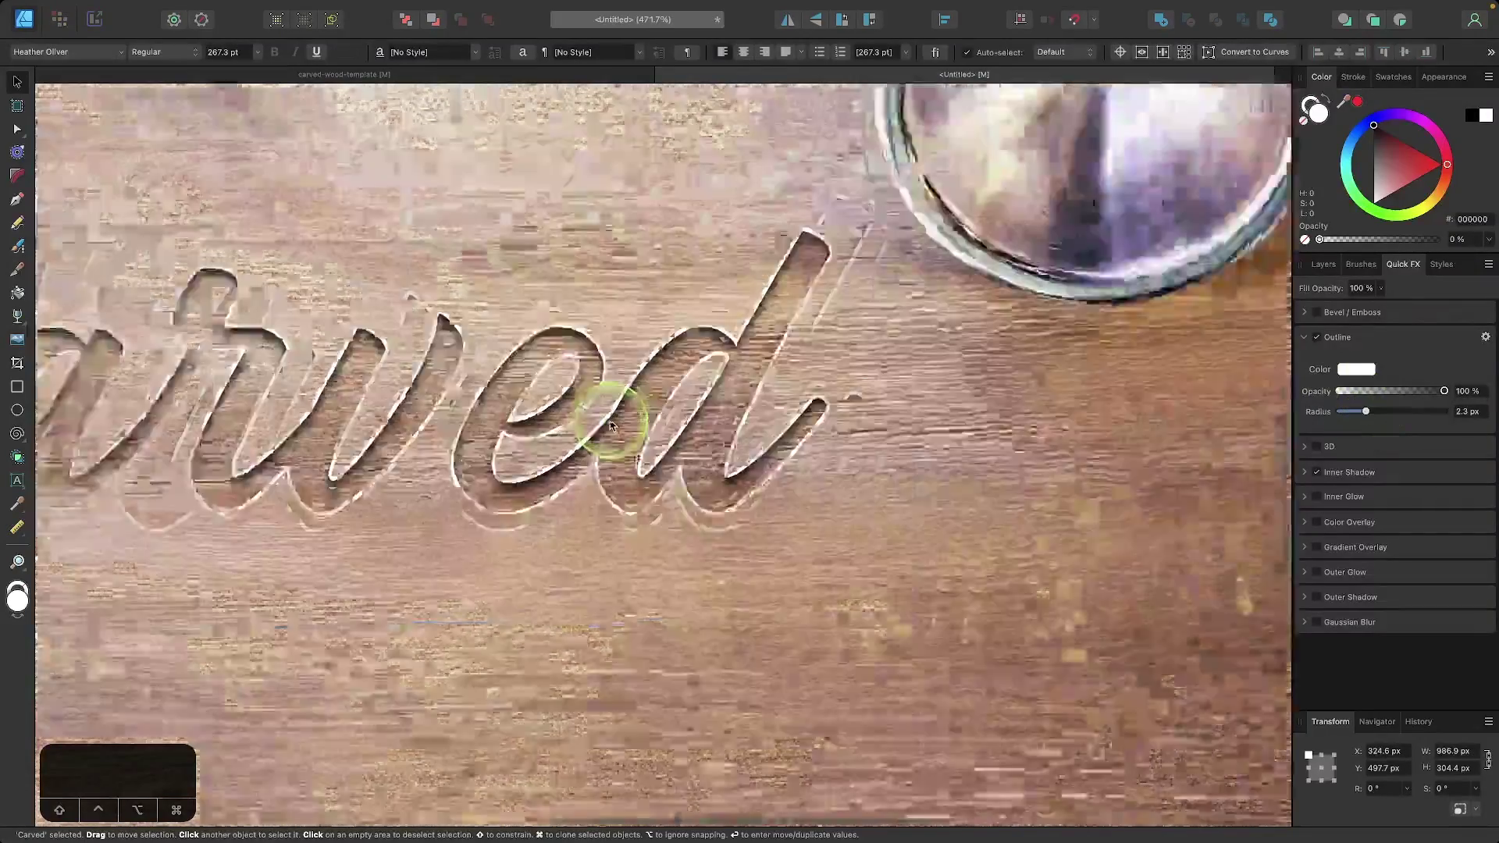
scroll(541, 445, up, 2)
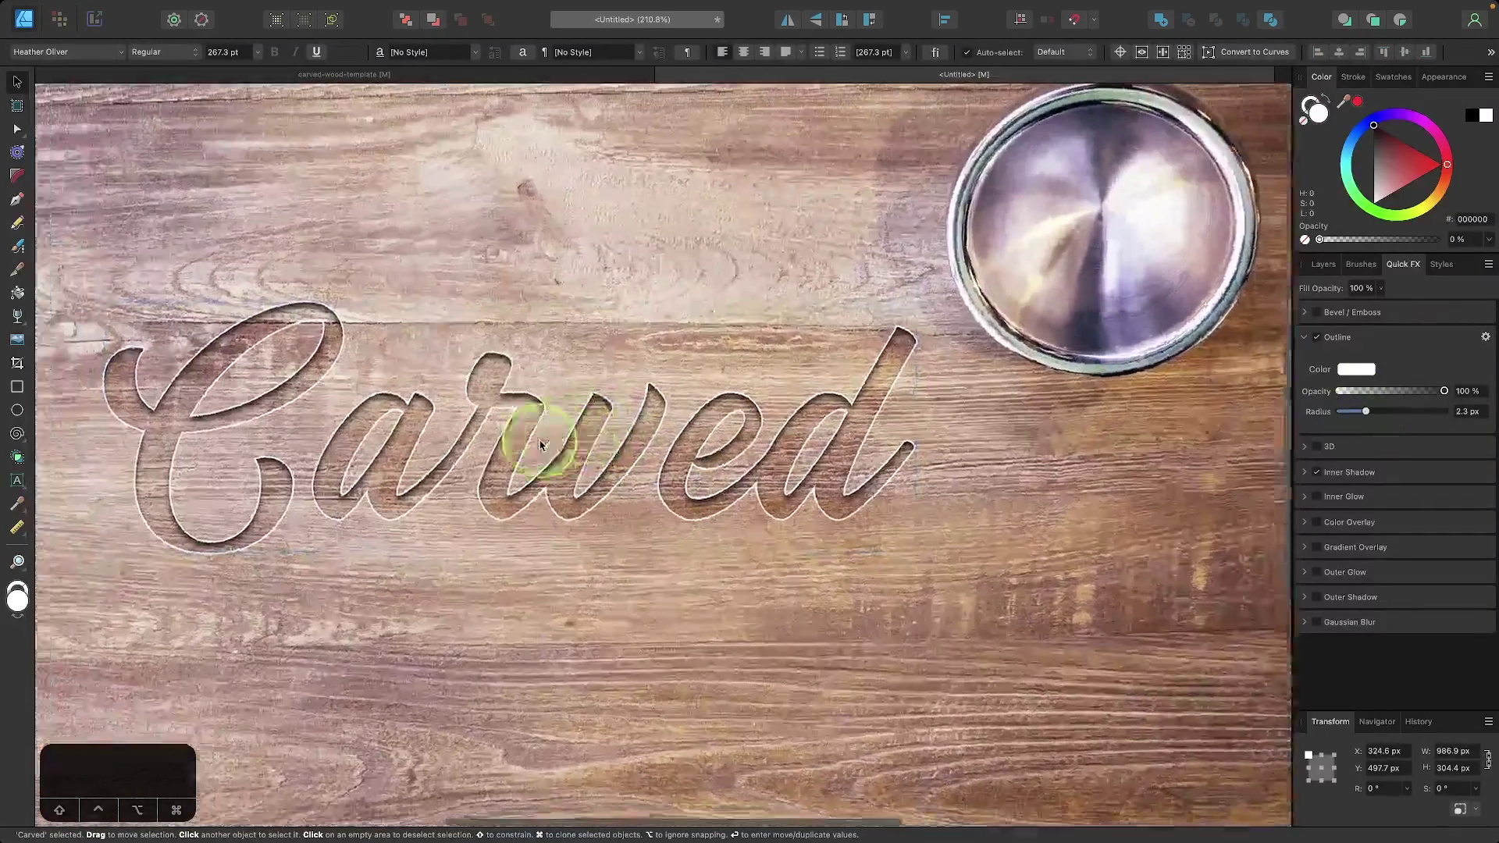
- Switch the outline's blend mode to Soft Light and widen its radius to 4.2 px
click(1486, 338)
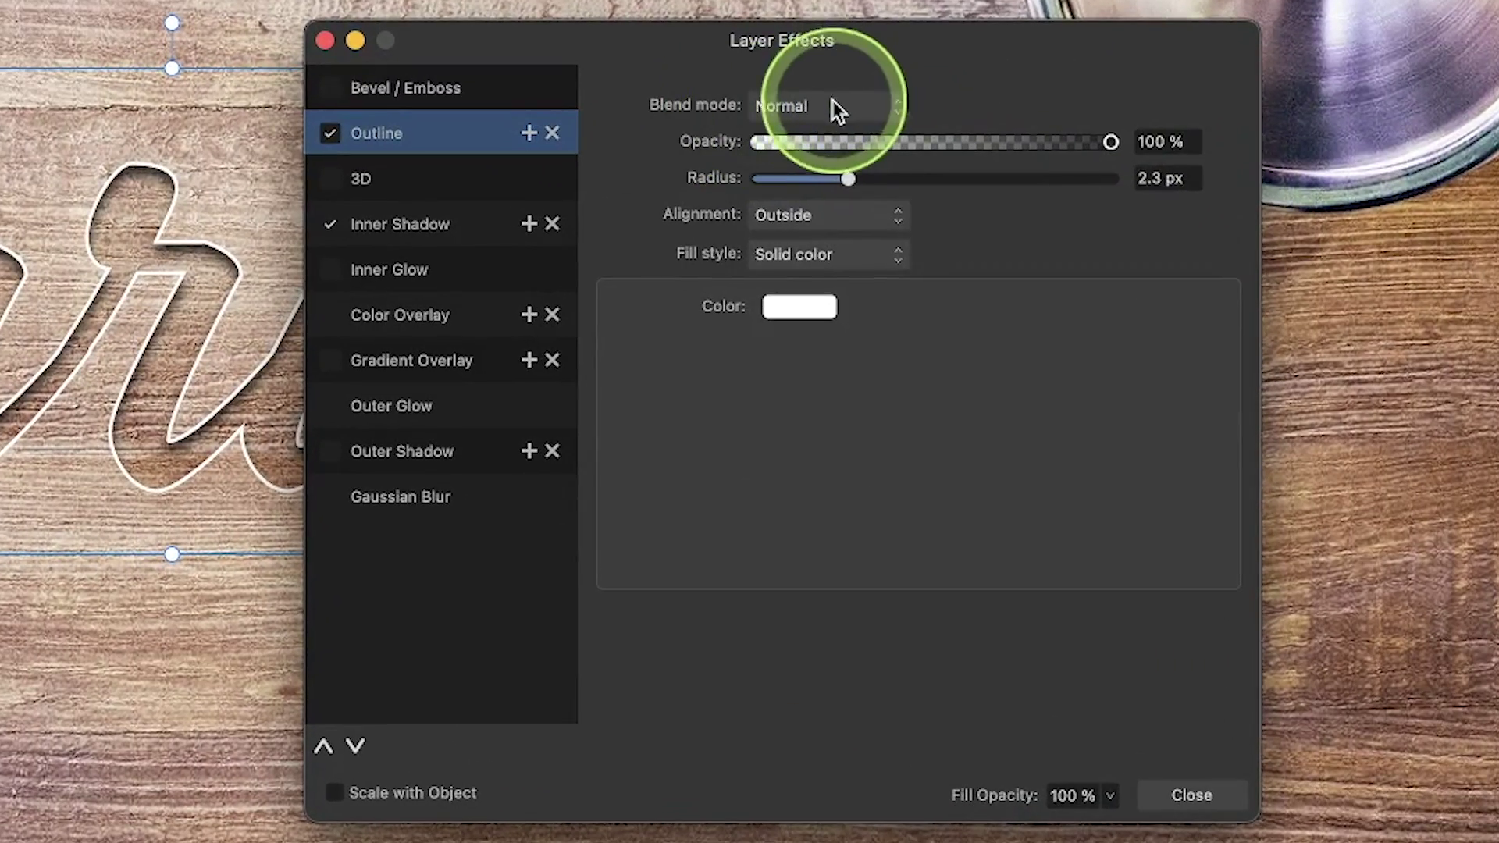
click(903, 307)
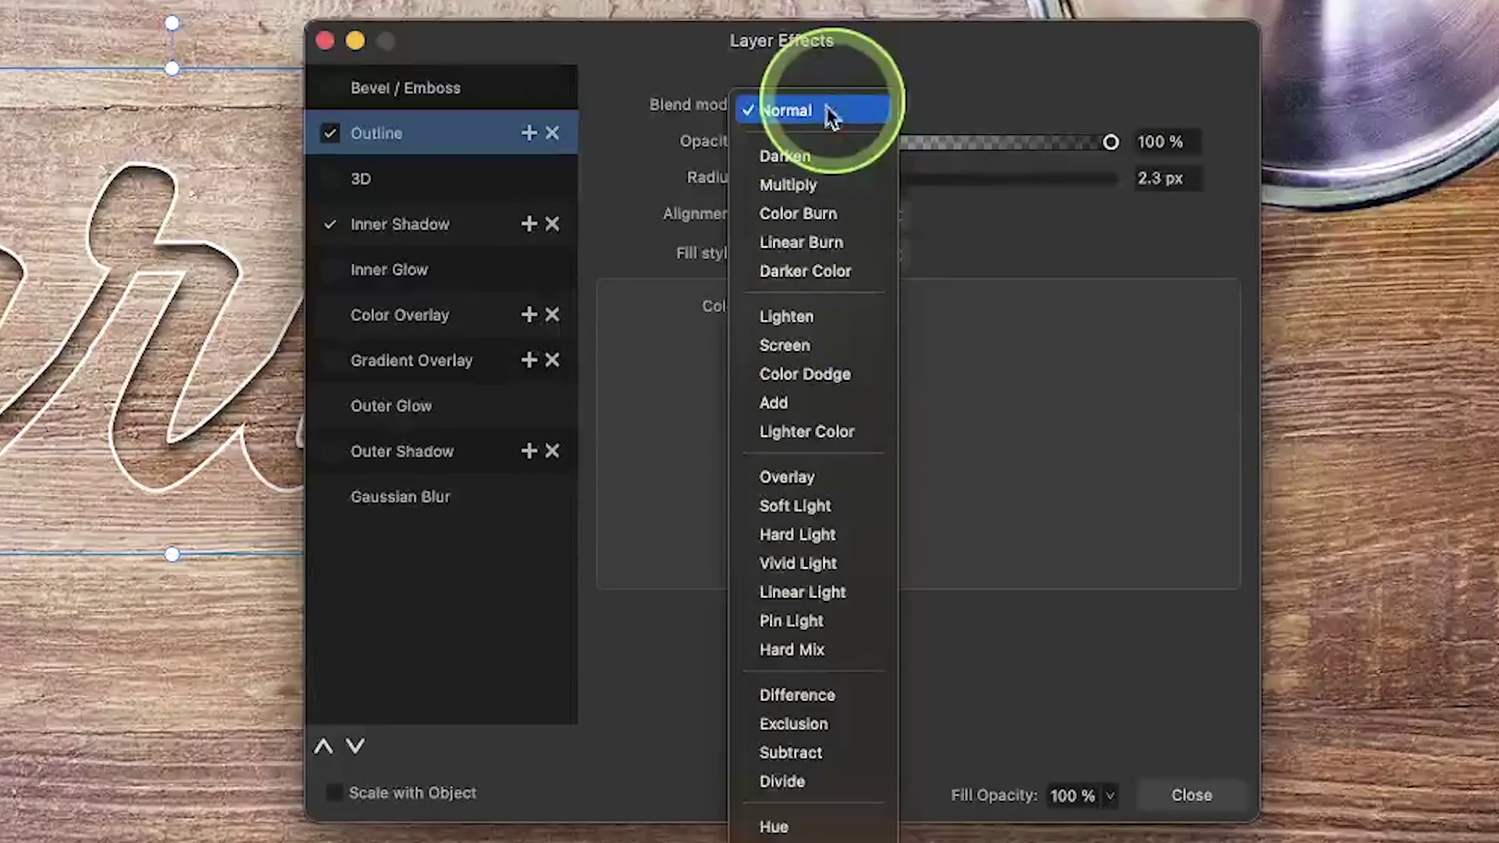
click(805, 507)
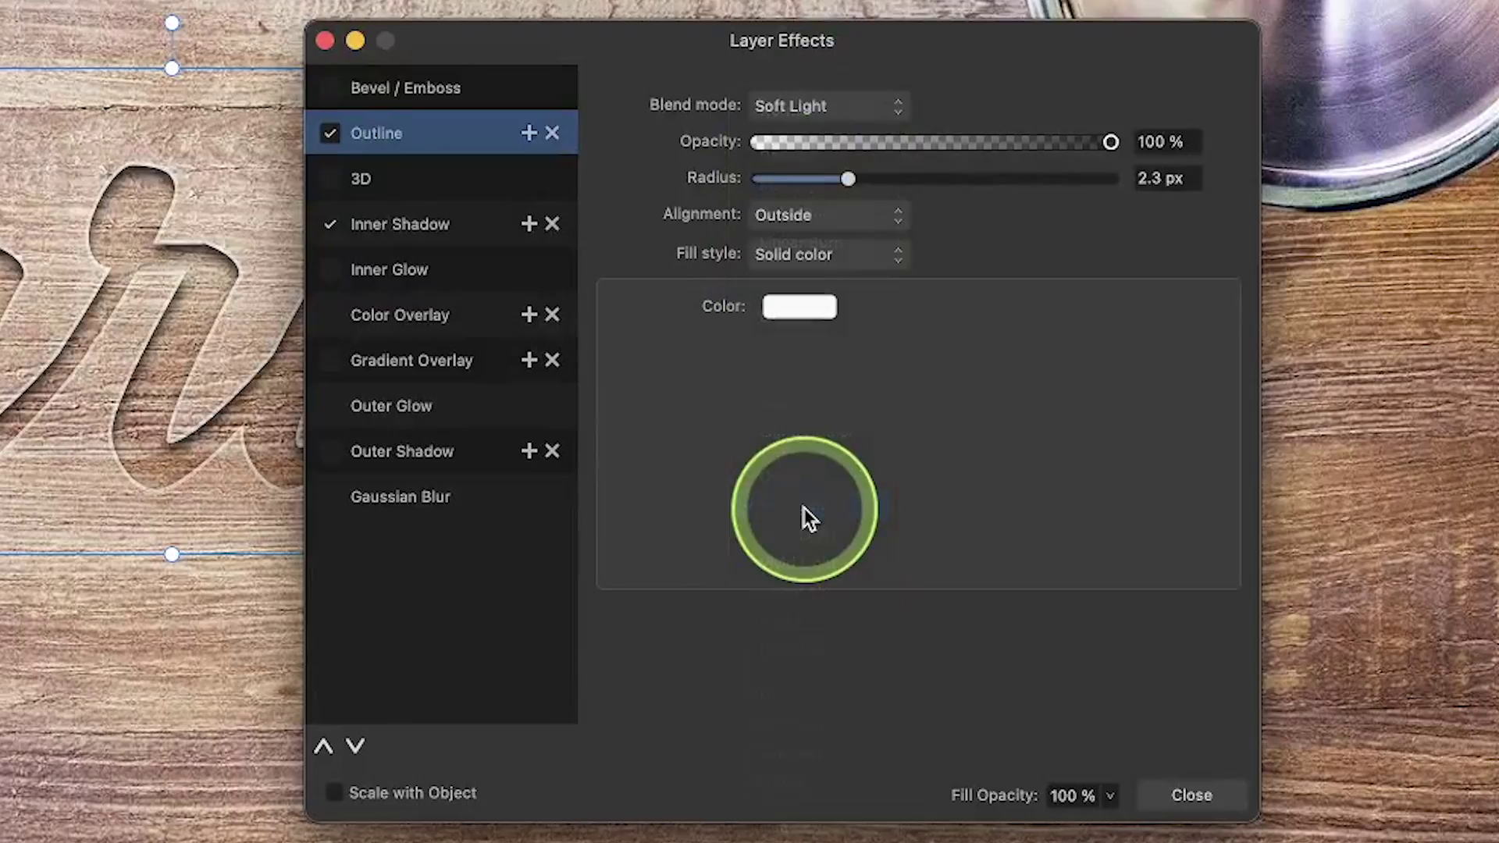
click(1191, 795)
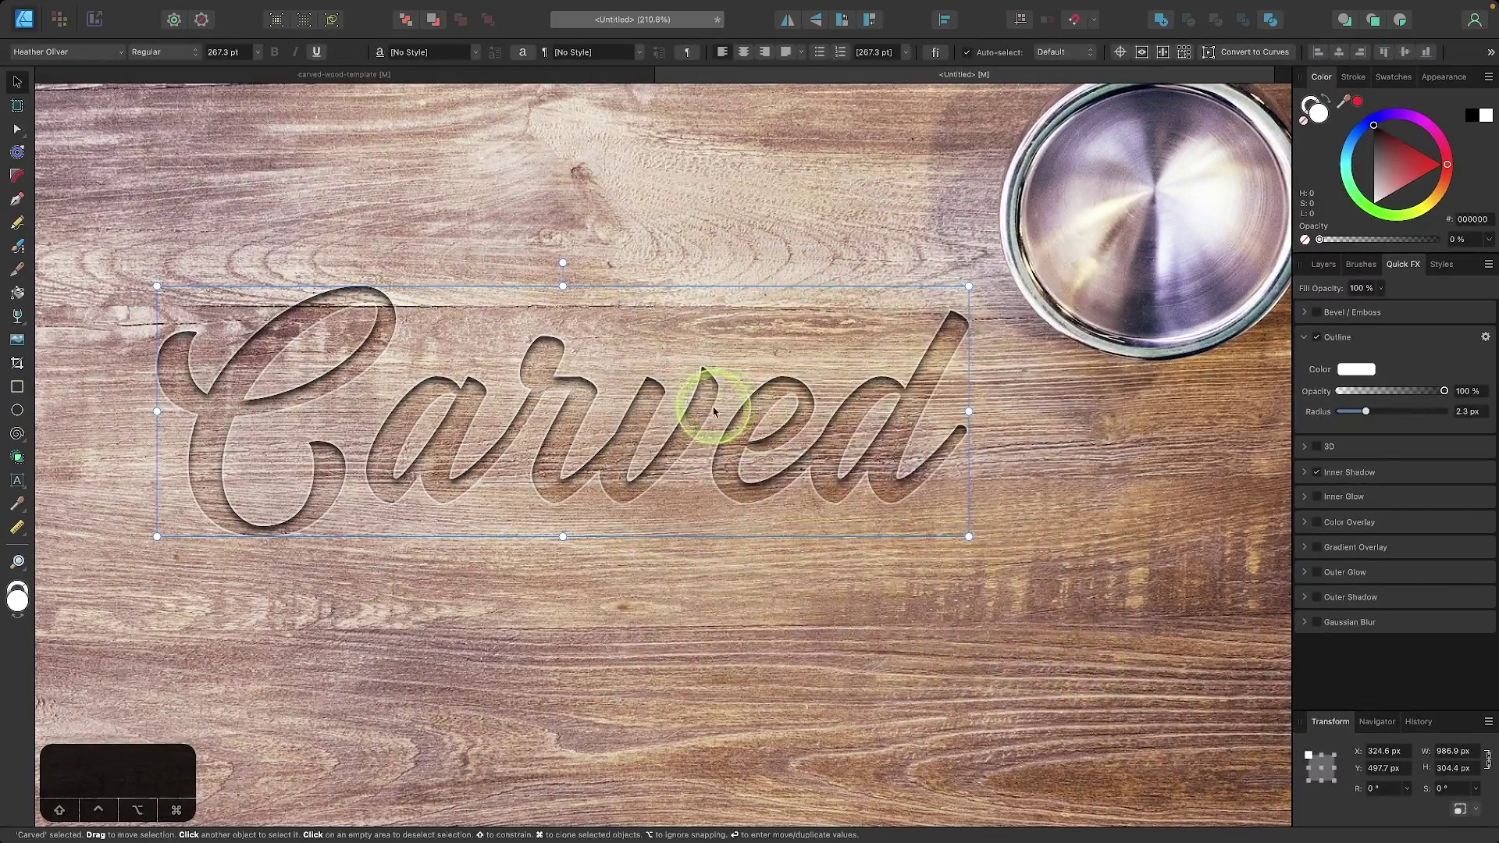
scroll(639, 436, down, 2)
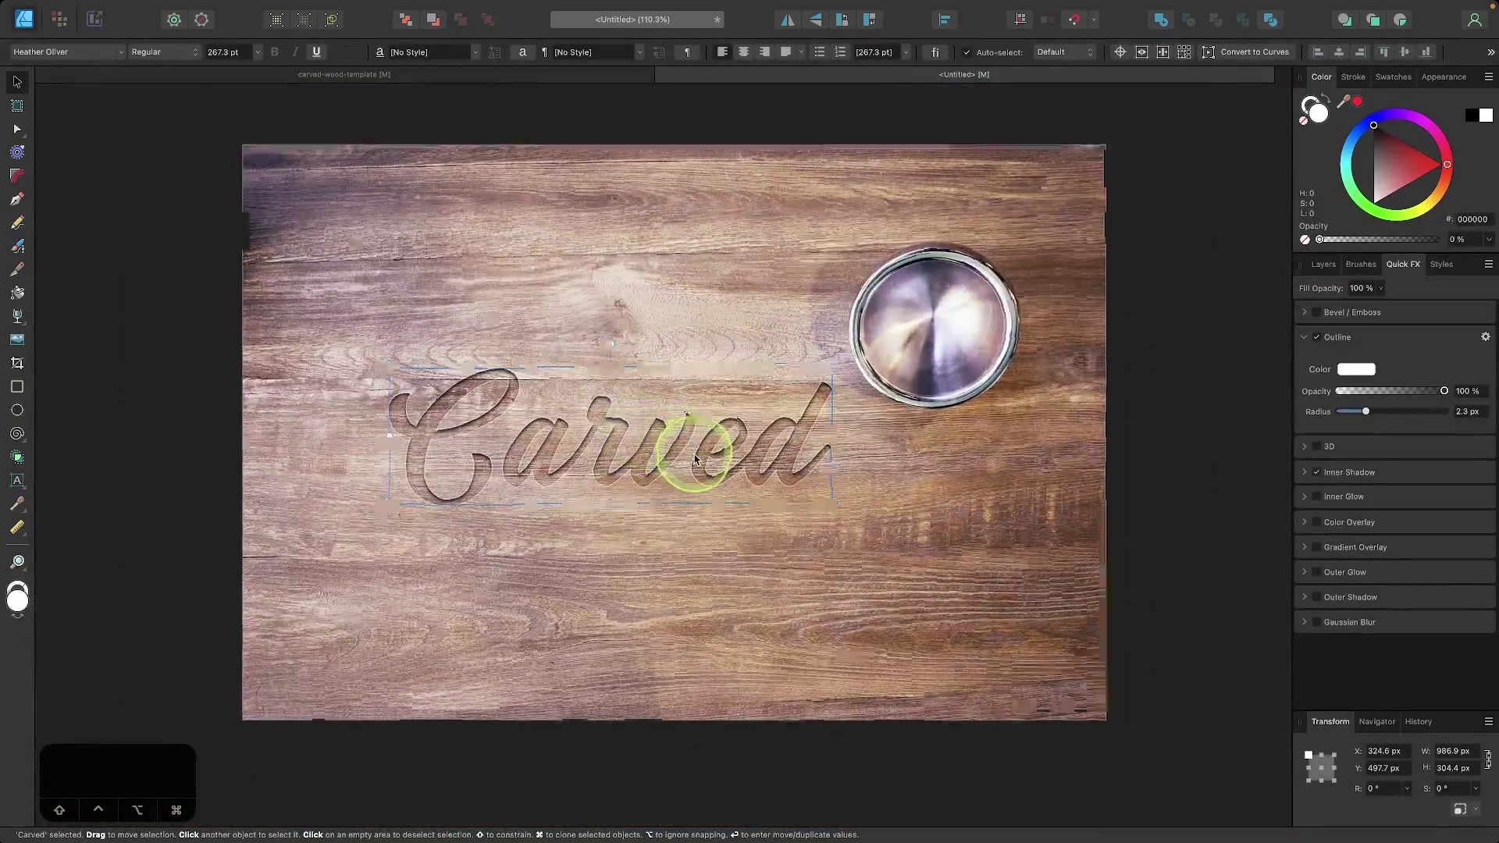
scroll(648, 437, up, 5)
scroll(691, 455, up, 3)
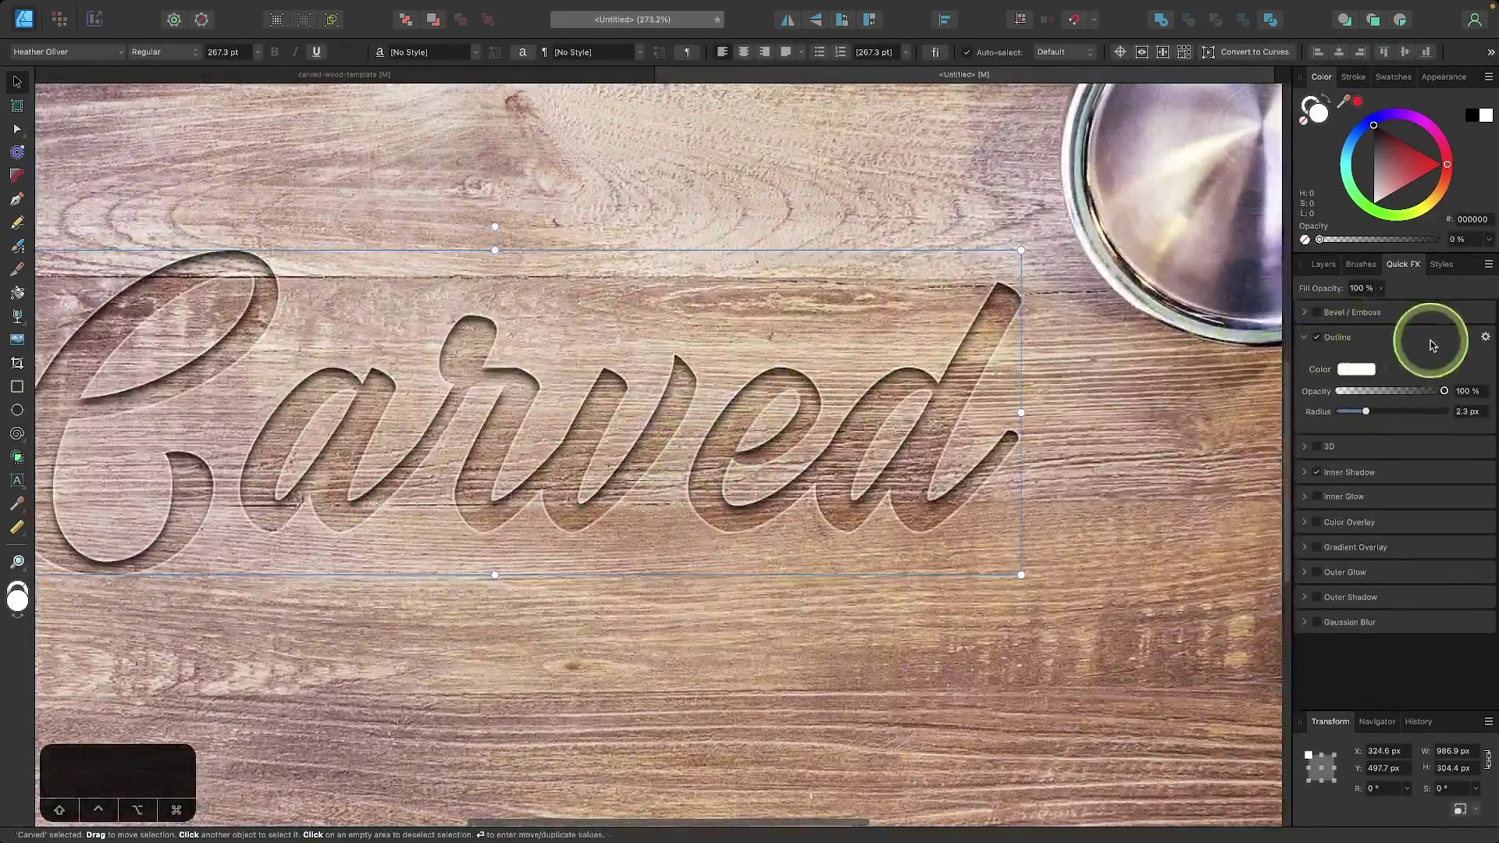
drag(1384, 418, 1372, 415)
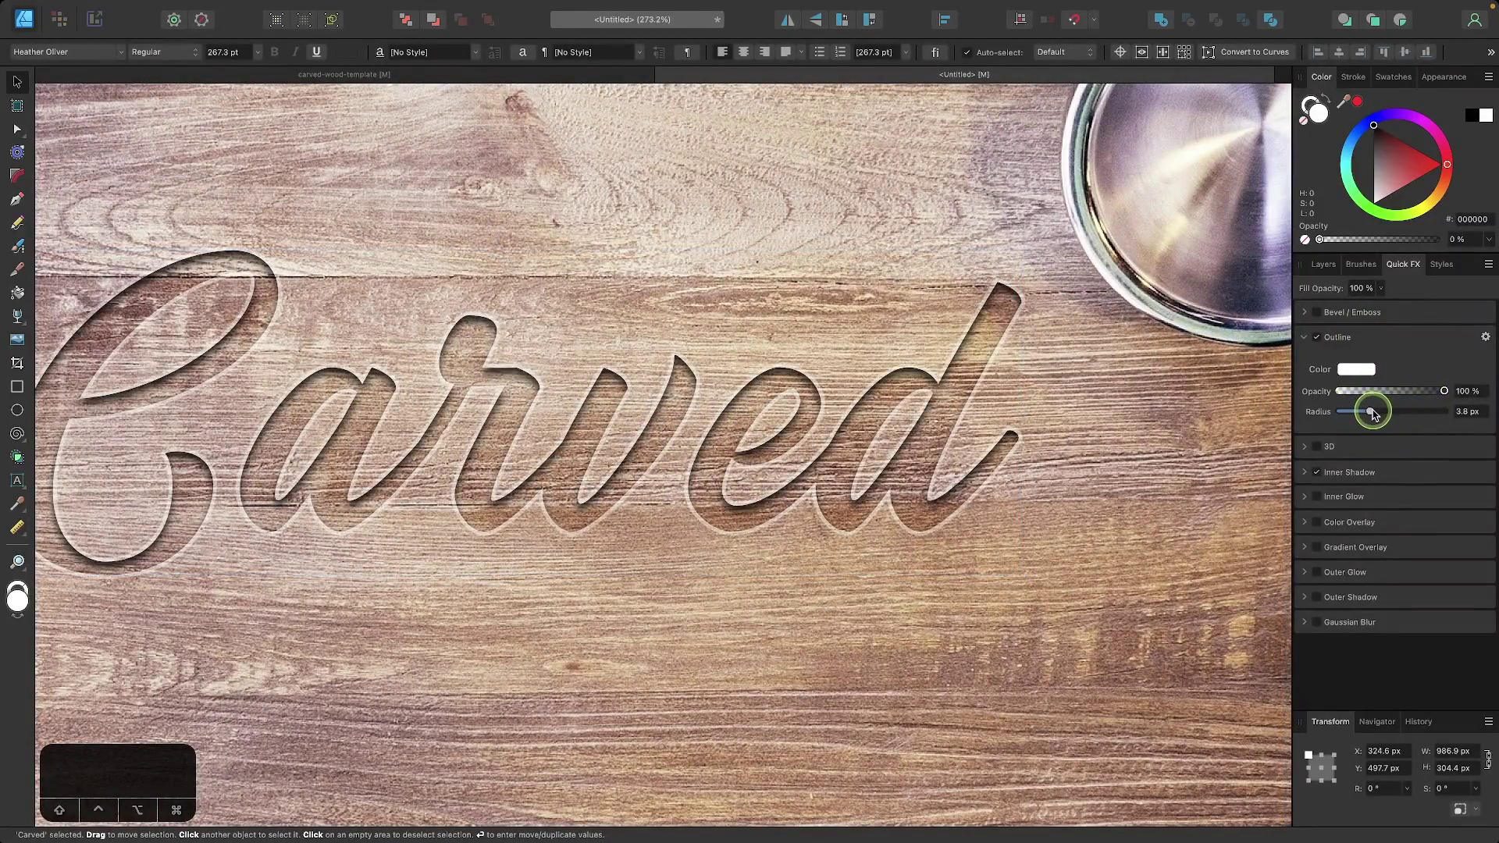
scroll(563, 411, down, 6)
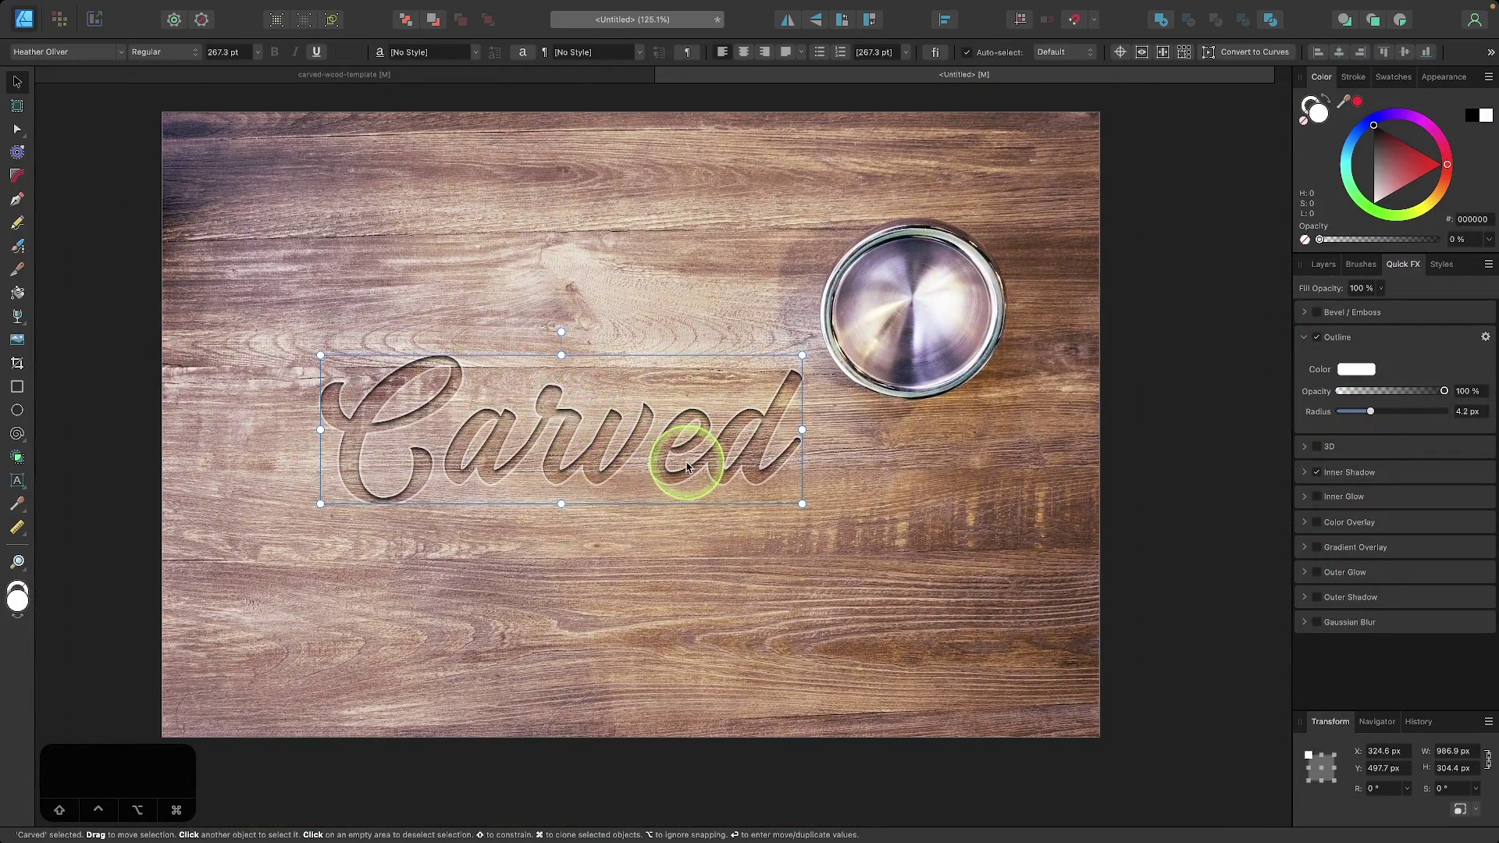
- Add 'Text' as a second line under 'Carved' in the editable text, then deselect
click(15, 482)
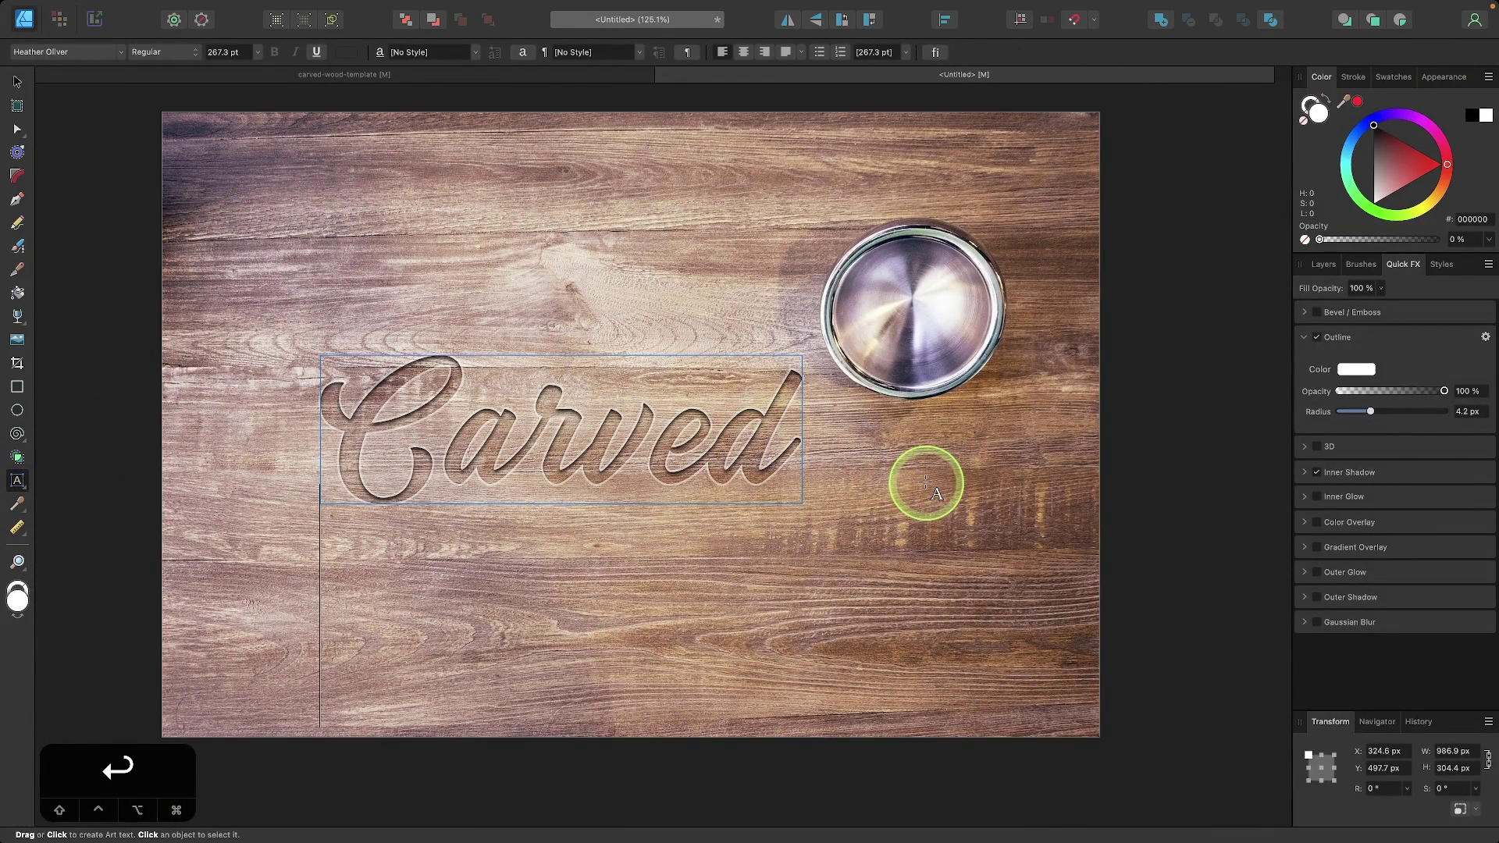
text(Text)
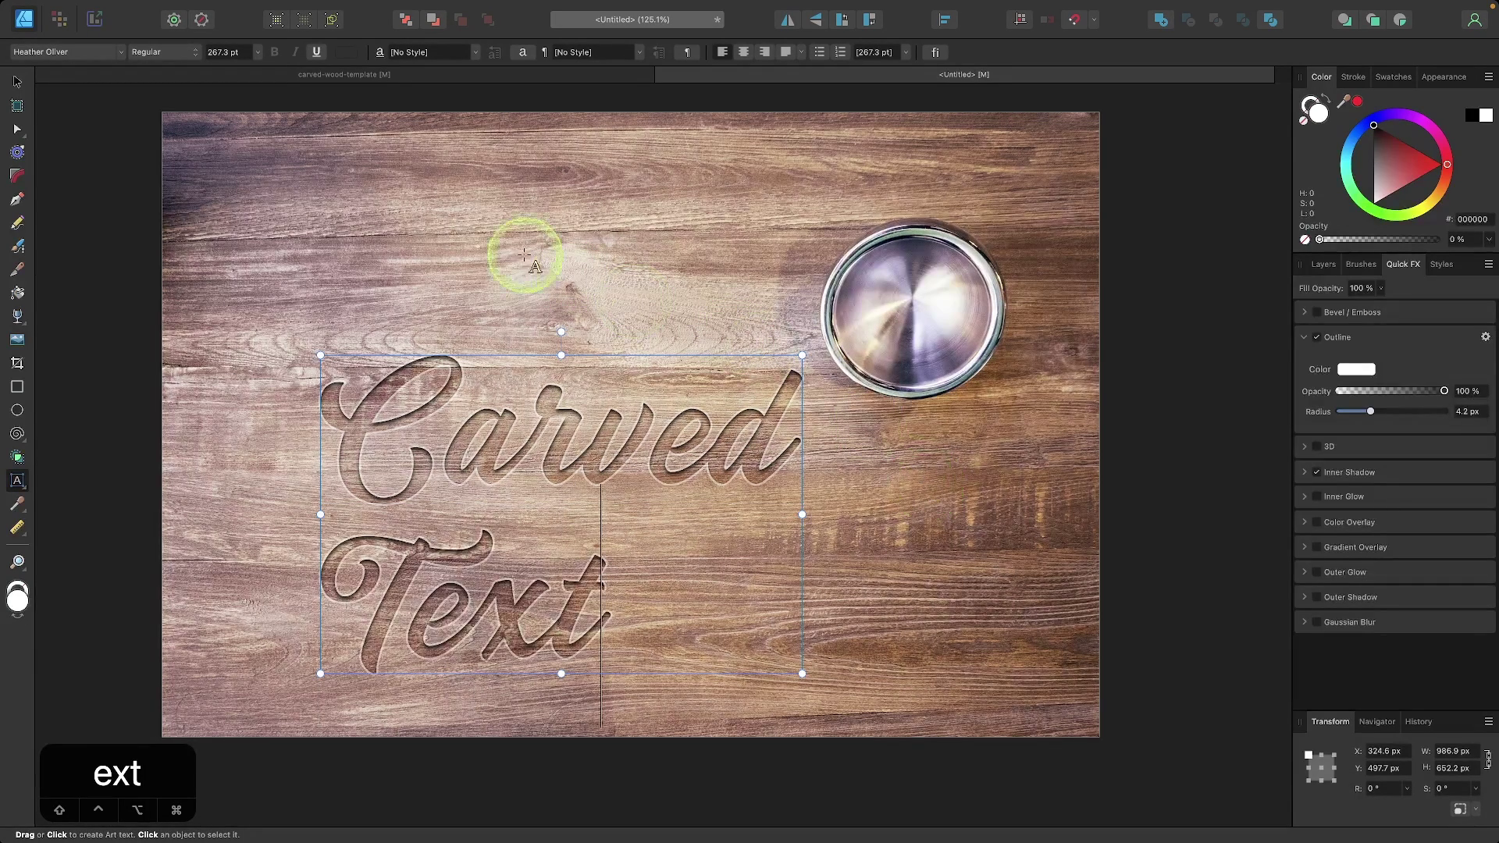
click(17, 81)
scroll(559, 318, left, 2)
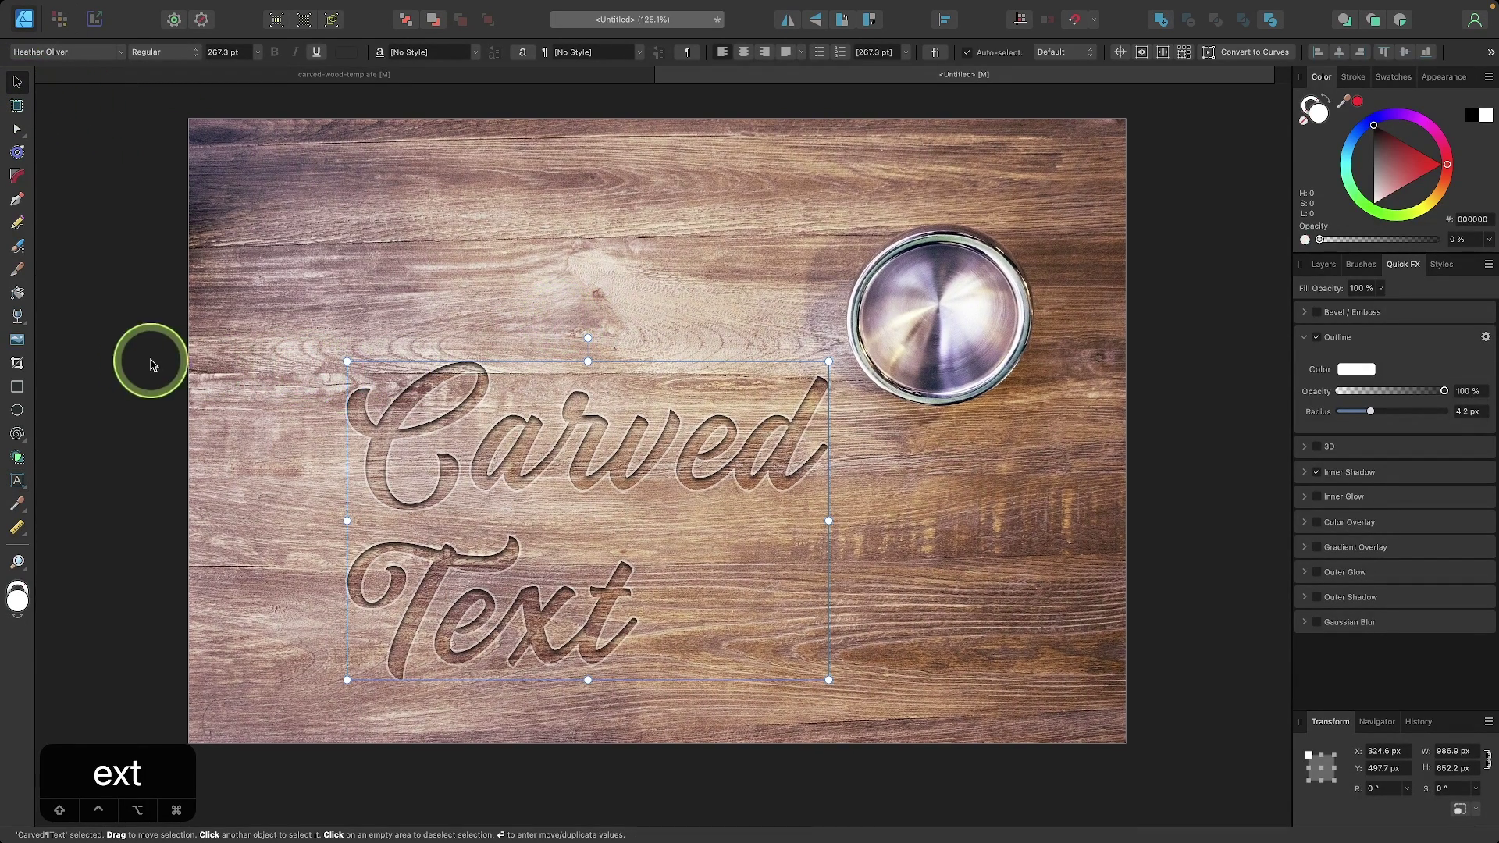
click(115, 355)
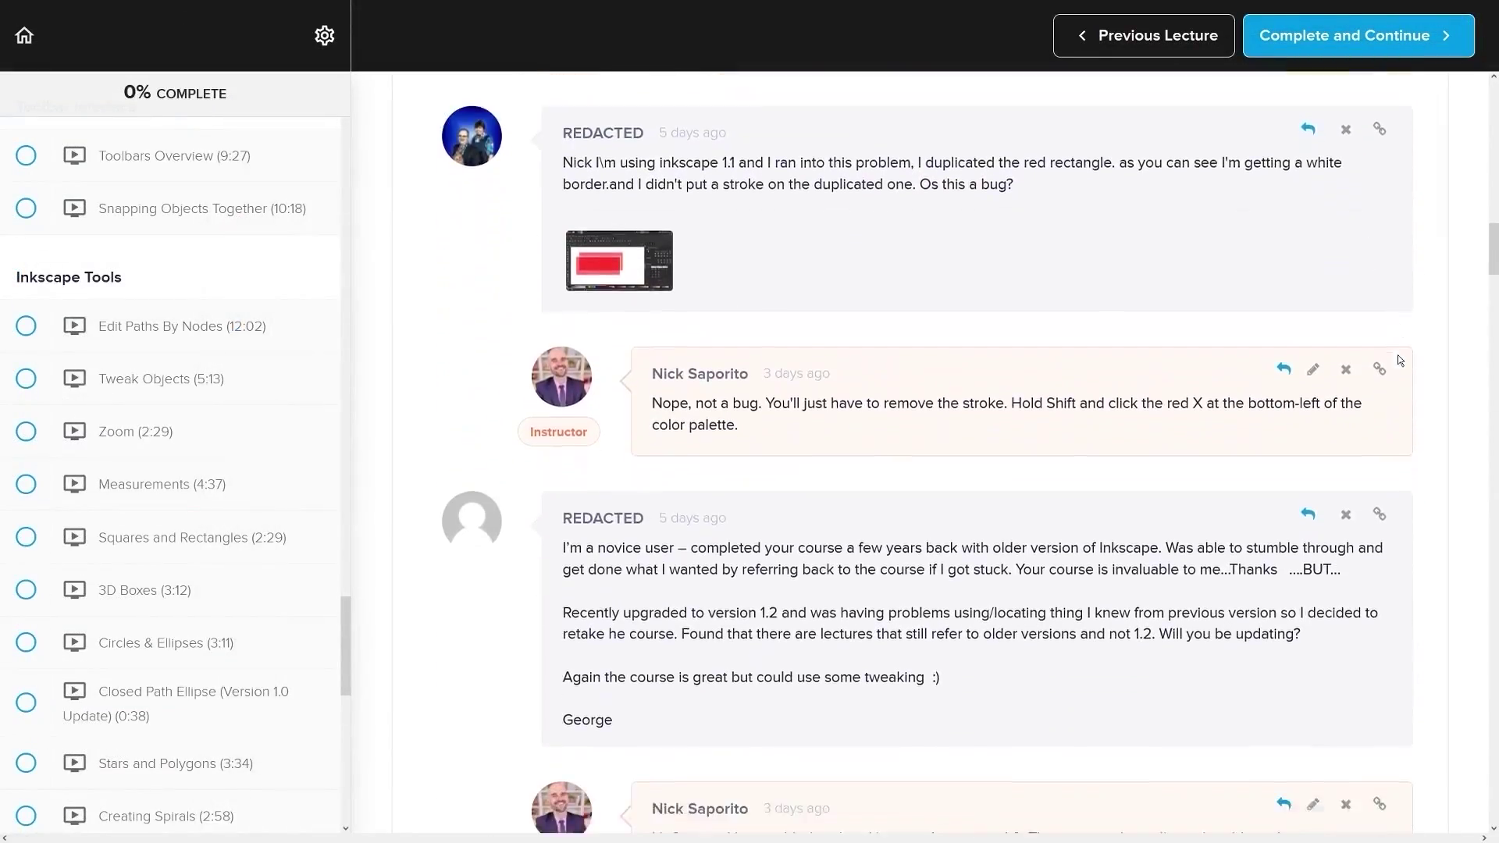
- Scroll the Master Class course page down to the $17 lifetime-access offer
scroll(1399, 360, down, 10)
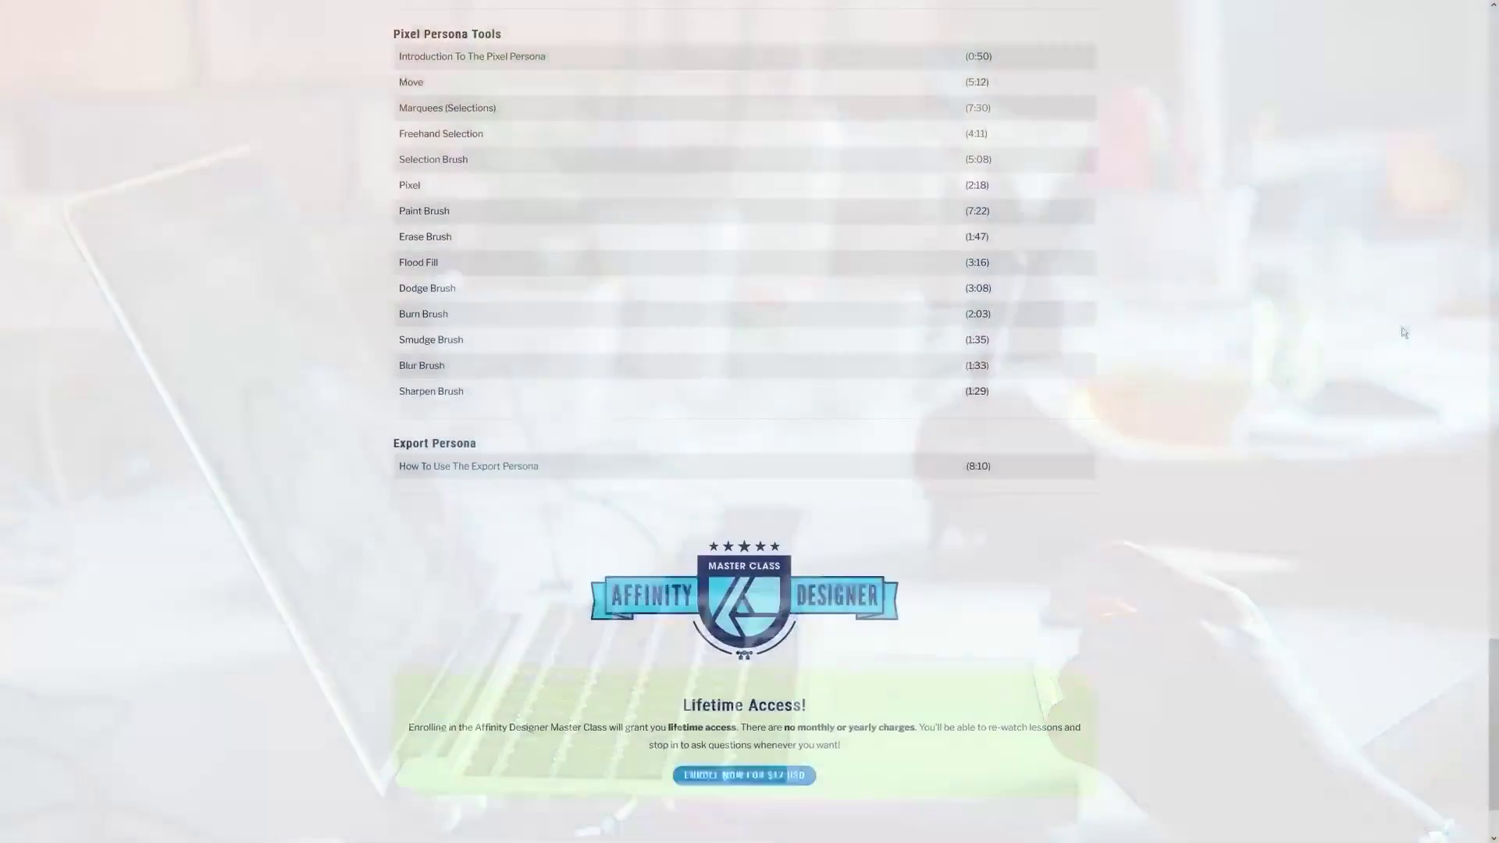
scroll(1403, 333, down, 1)
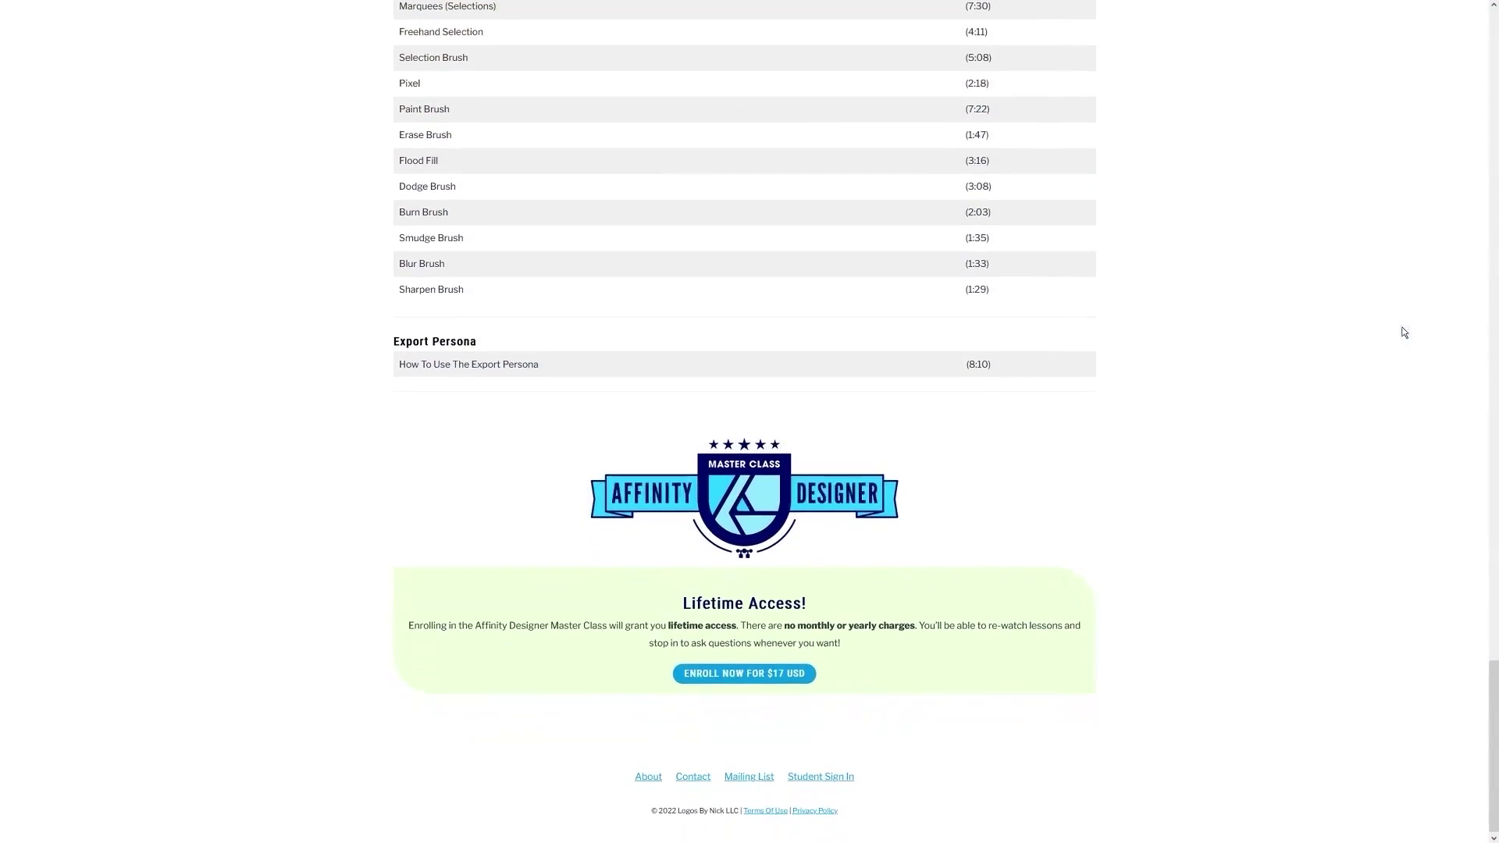